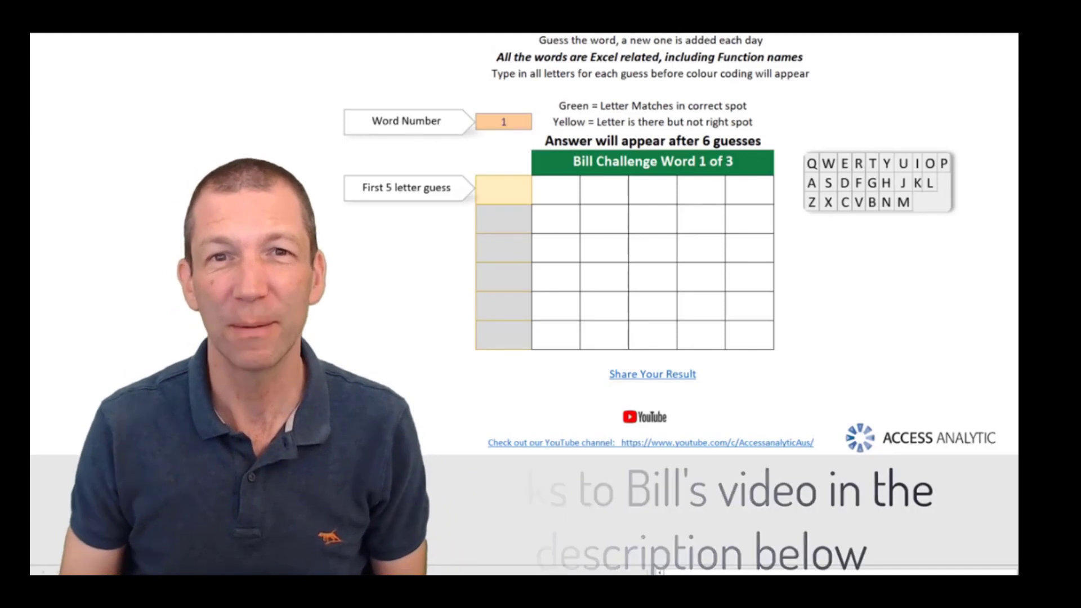
Change the Word Number dropdown from 1 to 2 so the puzzle reads Word 2 of 3
click(525, 120)
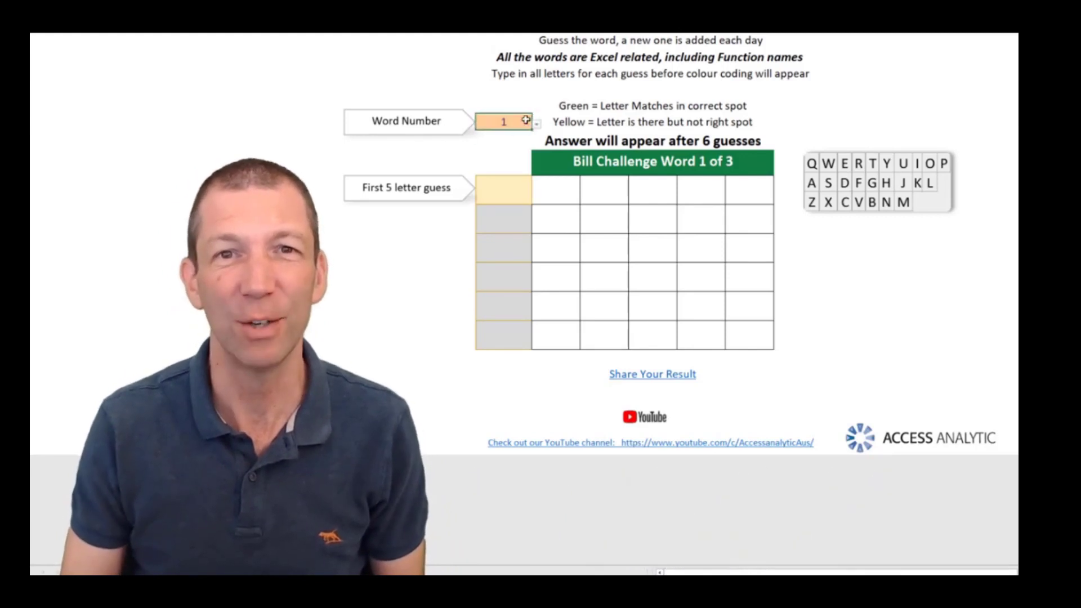
click(538, 123)
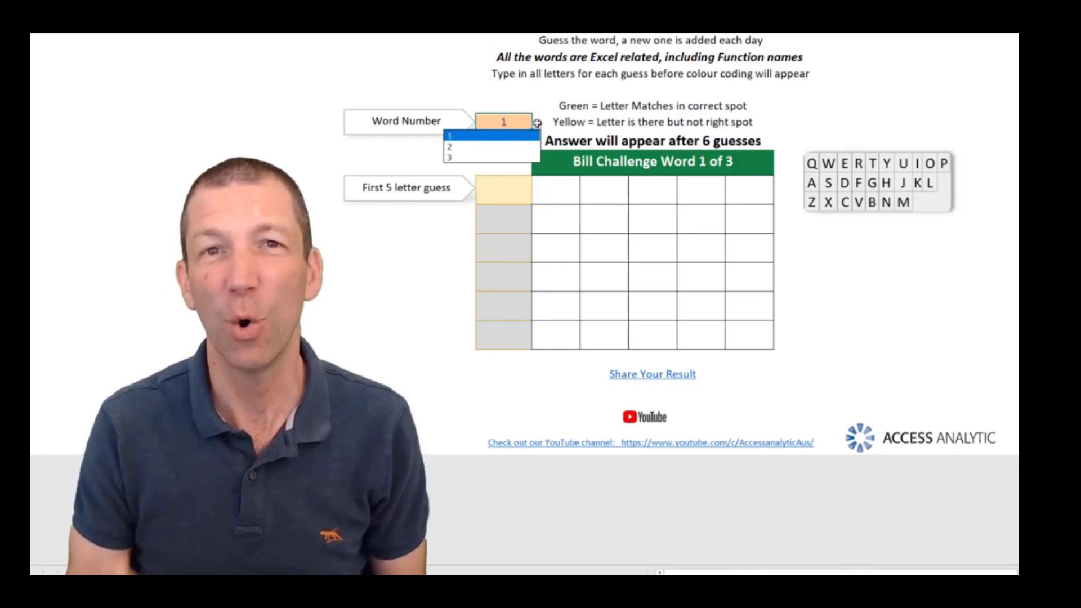
mouse_move(96, 544)
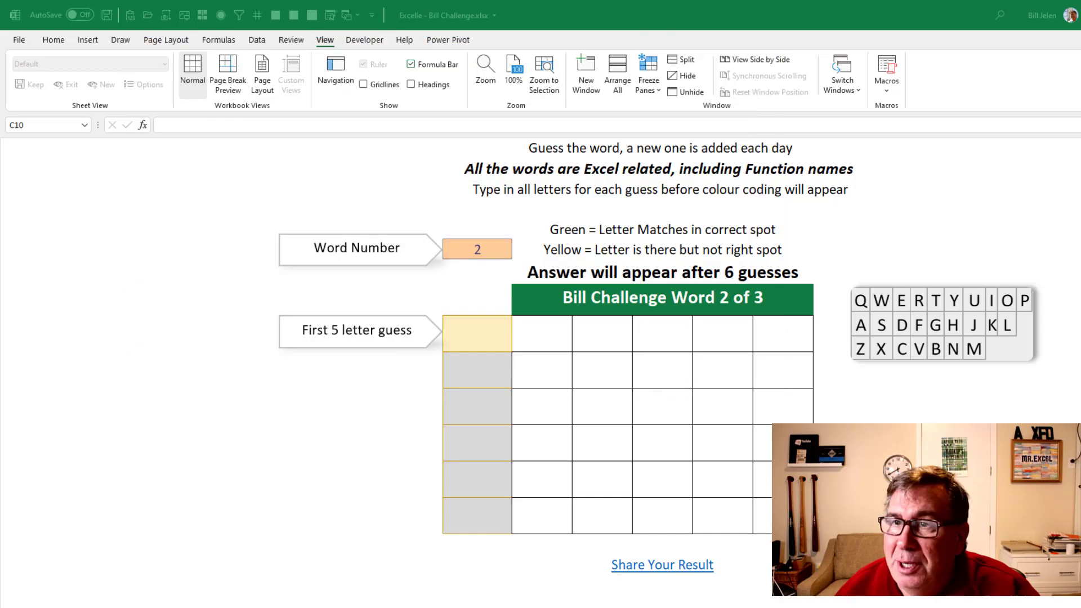
Switch to Wyn_Hopkins_Wordle_Challenge.xlsm and review its word list from acosh to the end
click(845, 96)
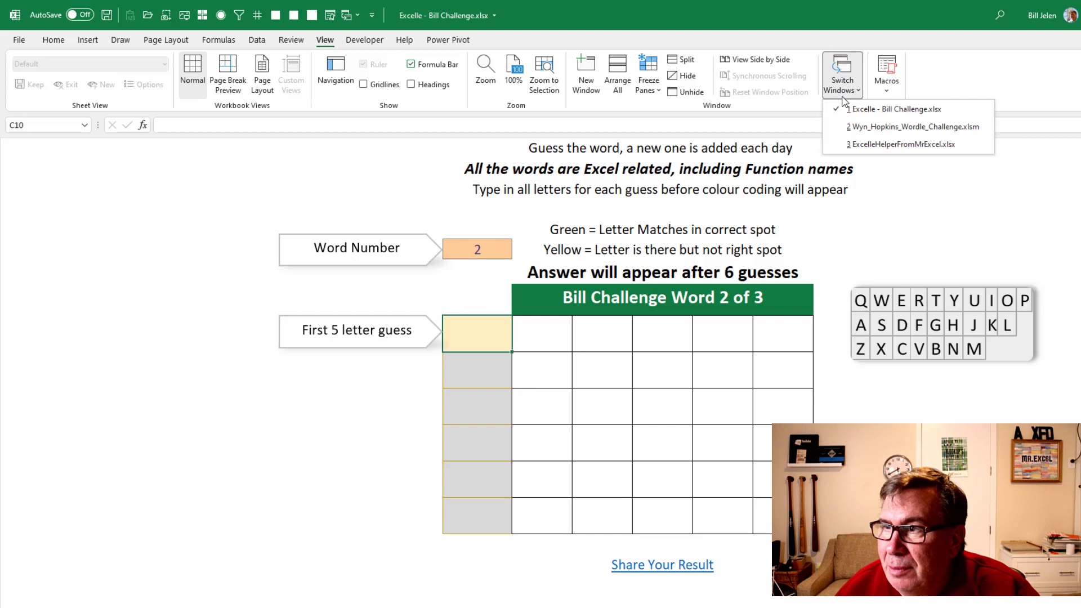
click(856, 127)
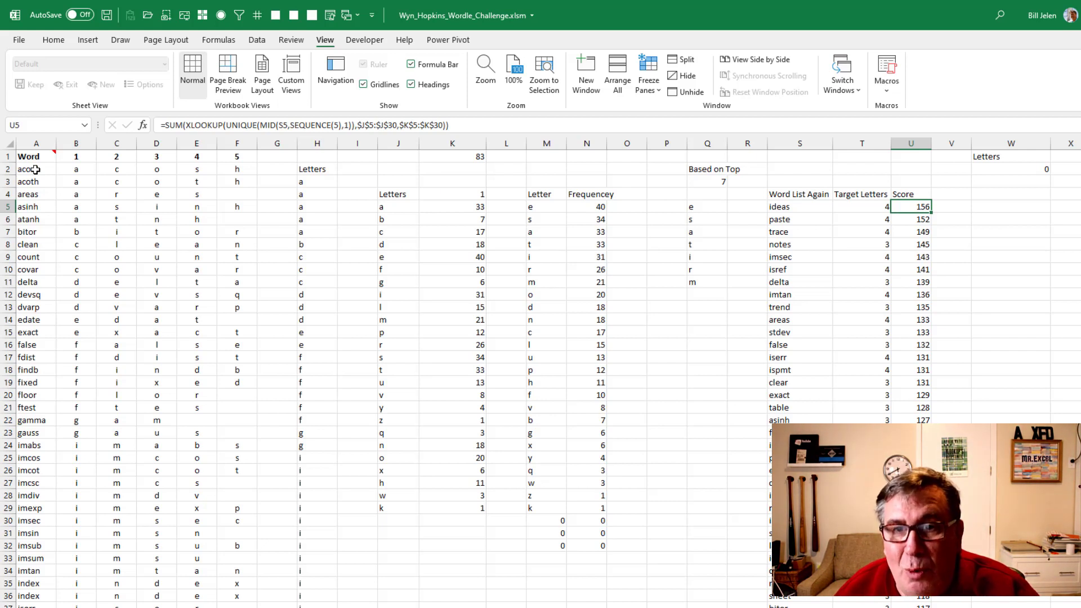
click(35, 170)
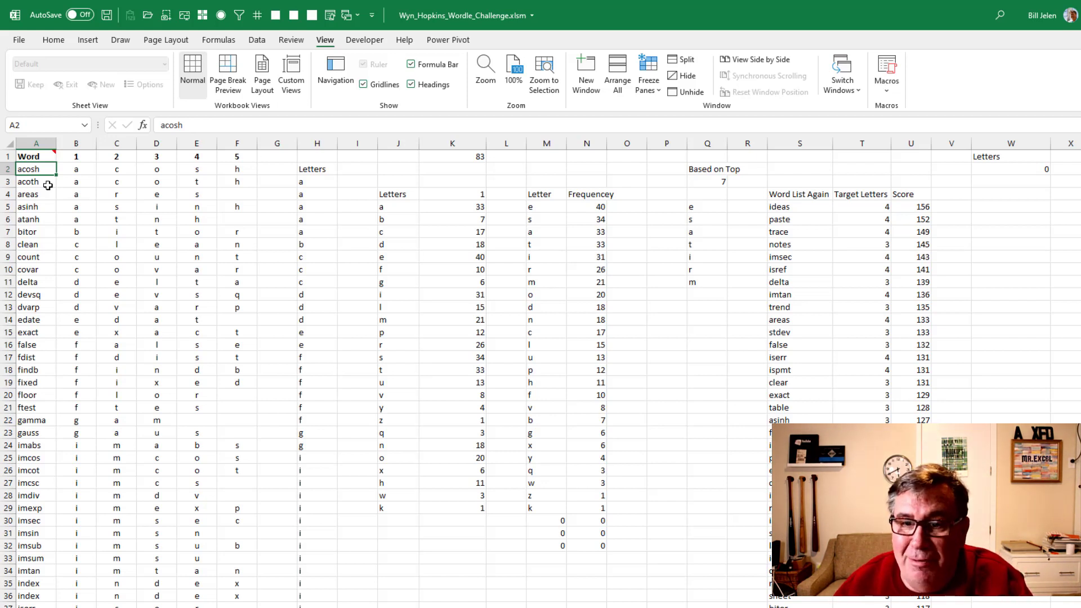
key(ctrl+Down)
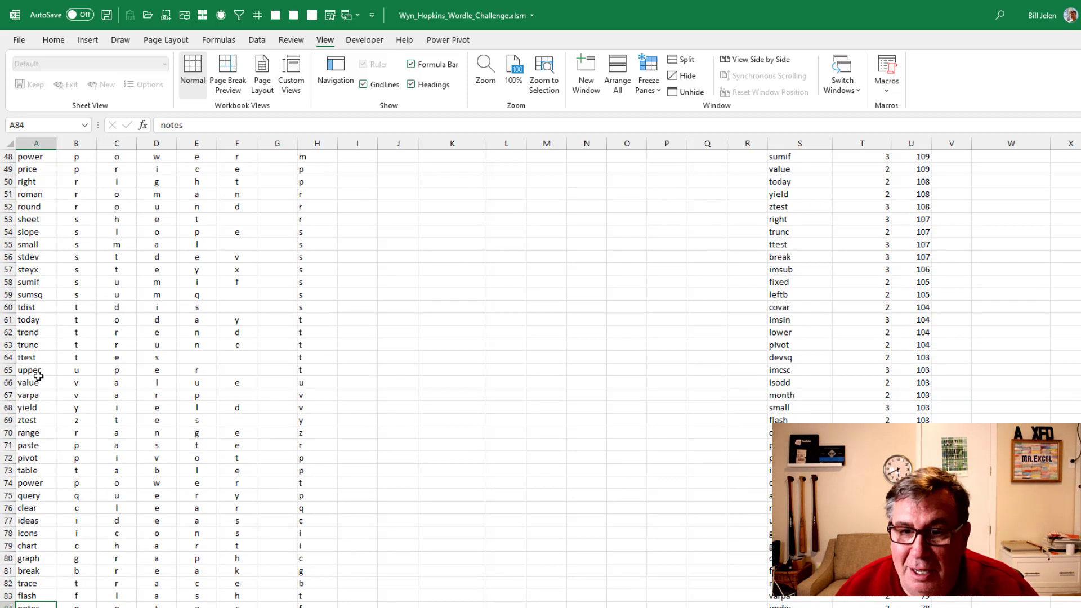
scroll(61, 458, down, 6)
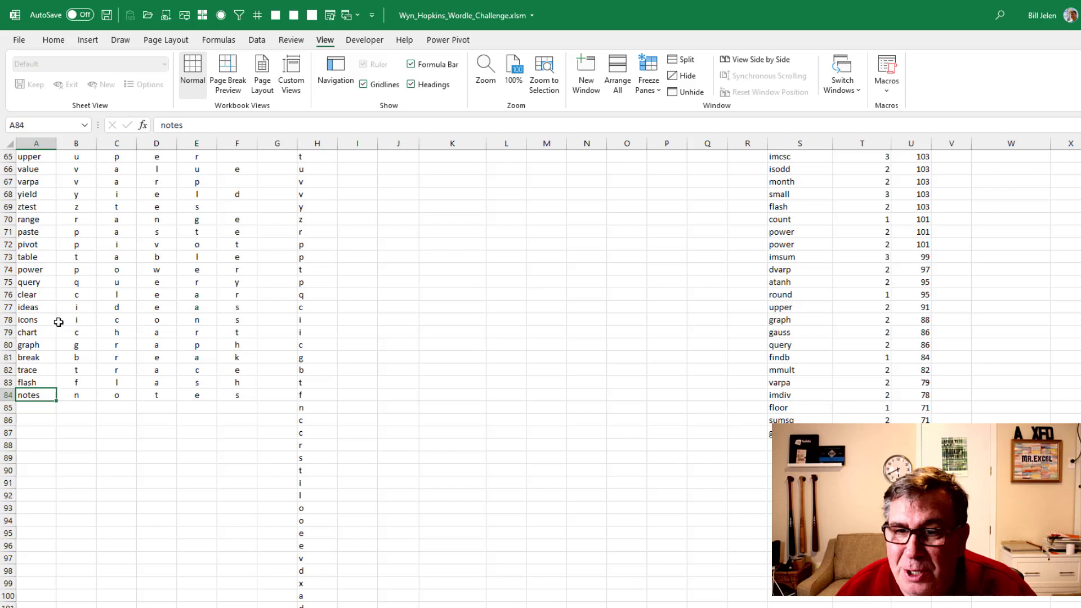
key(ctrl+Home)
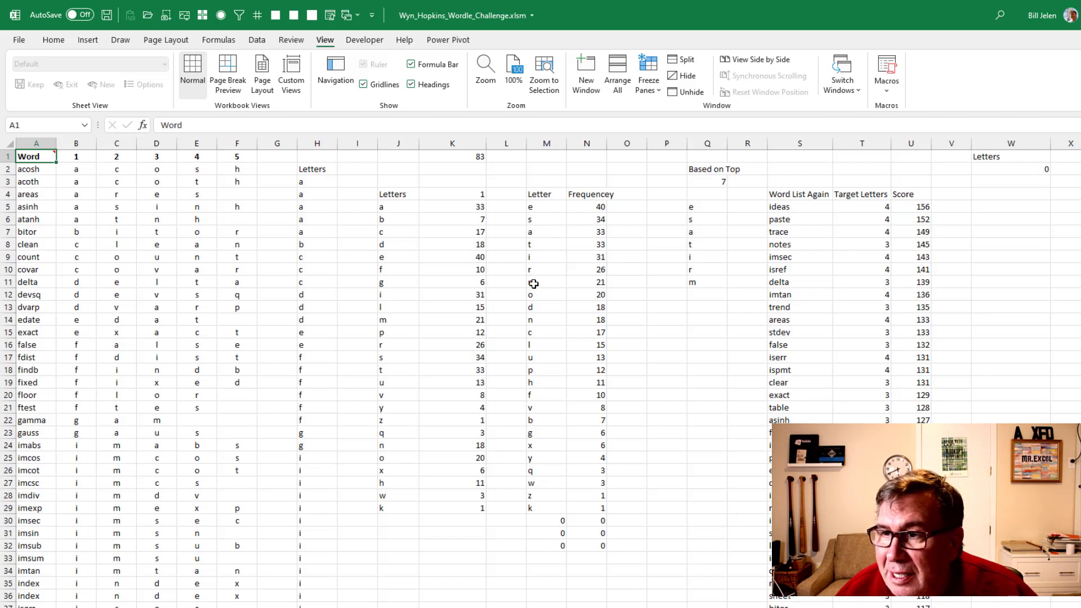
Set the Based on Top letter count to 8 and select the top-scoring word, ideas
click(716, 184)
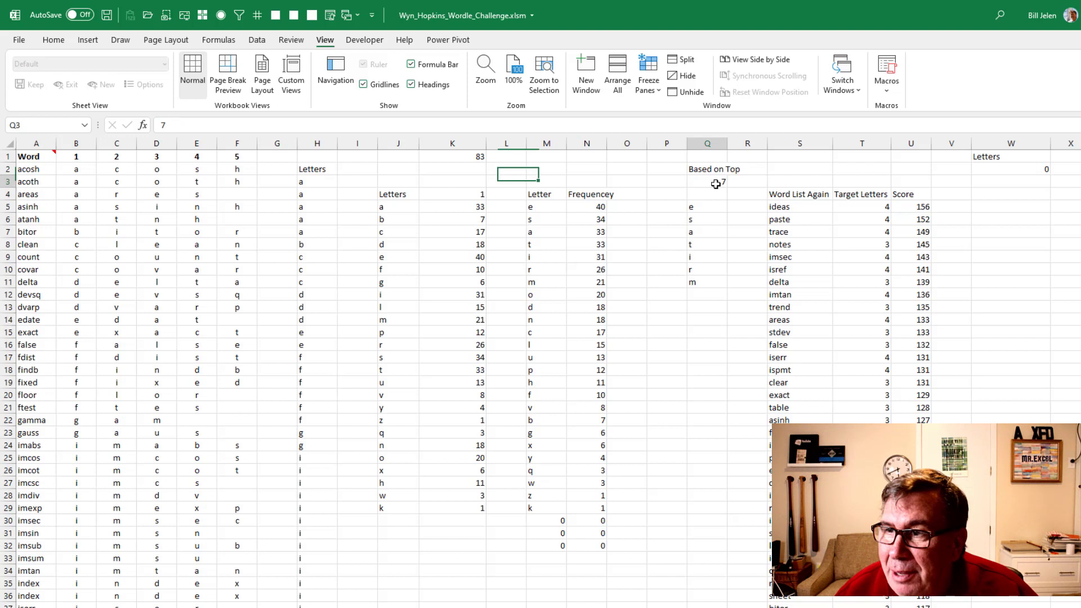
text(8)
key(Return)
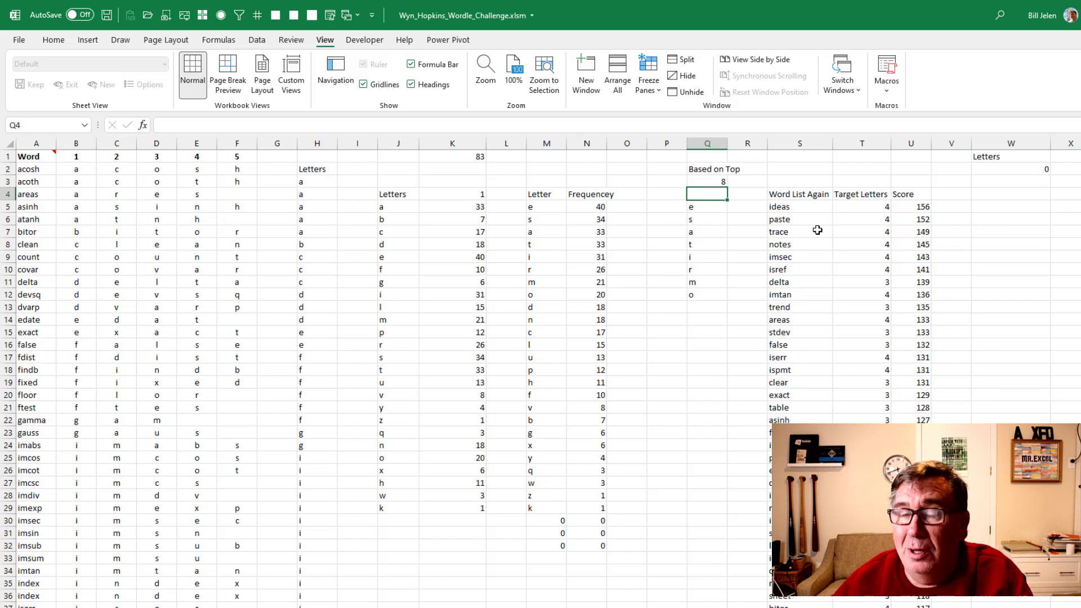
click(796, 208)
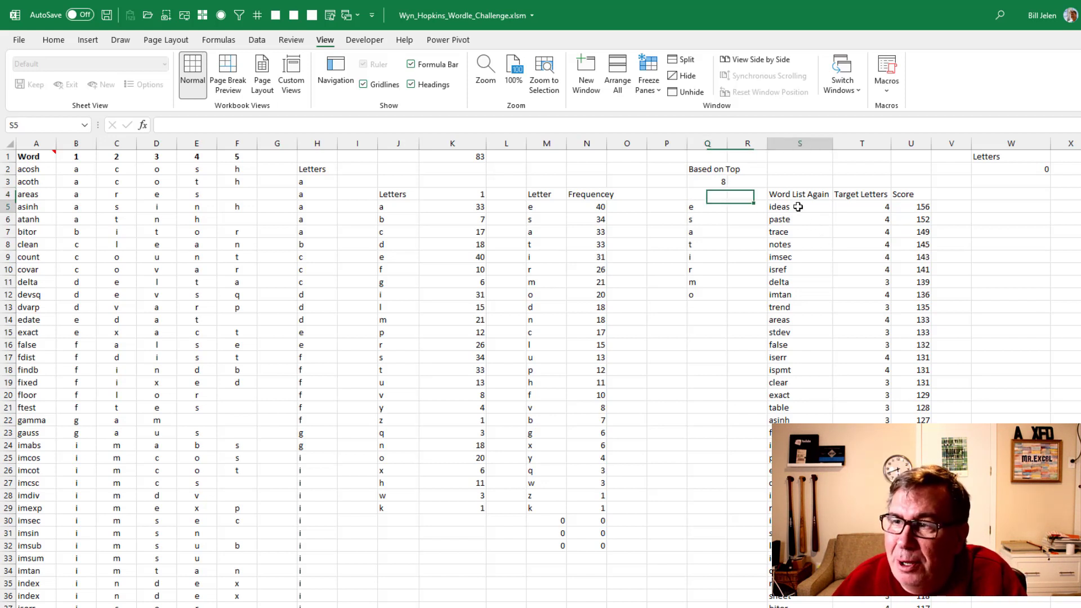
Return to the Bill Challenge workbook and enter ideas as the first guess
click(844, 90)
click(851, 110)
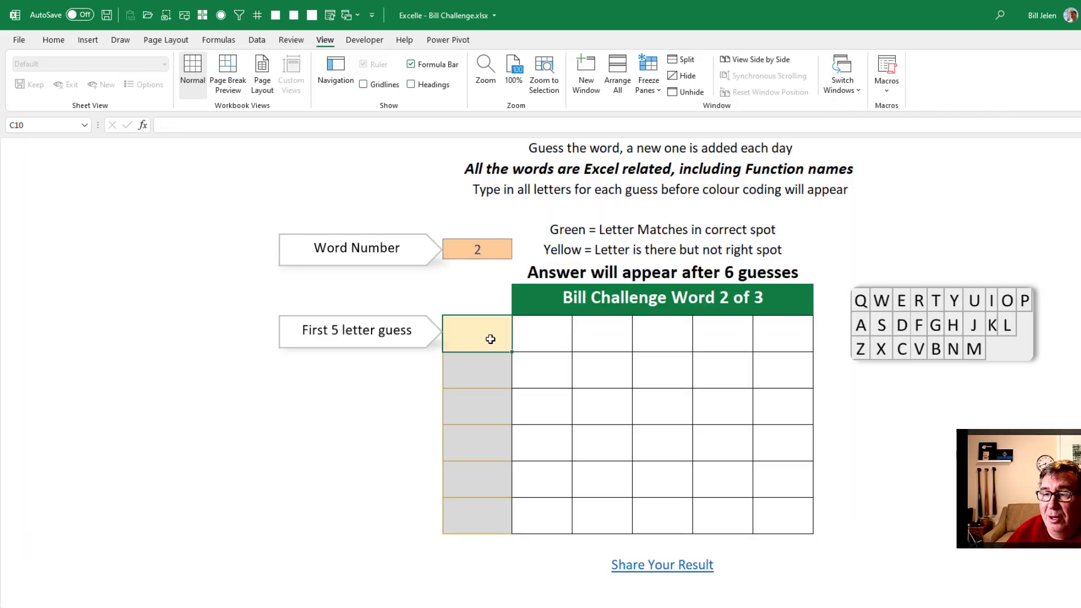
text(ideas)
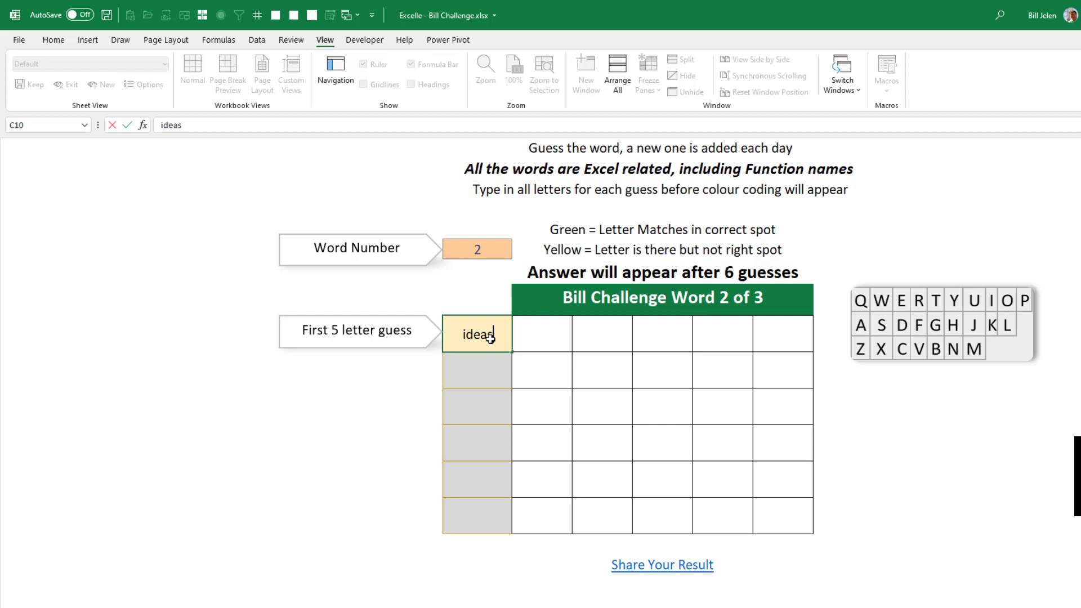
key(Return)
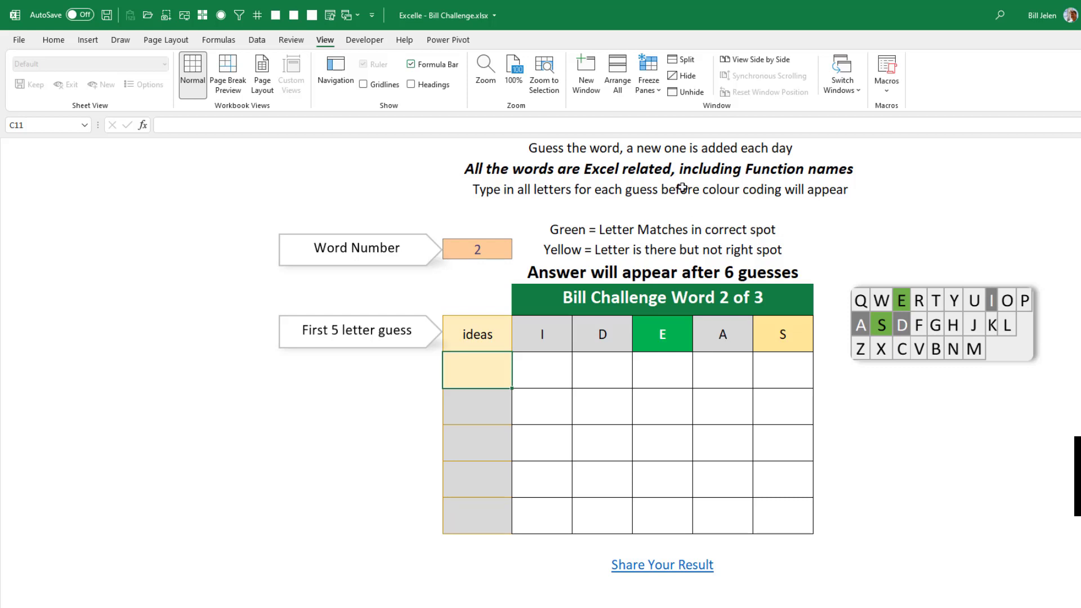
In the Excelle Helper, fill 1 into the None cells for letters a, d and i
click(837, 93)
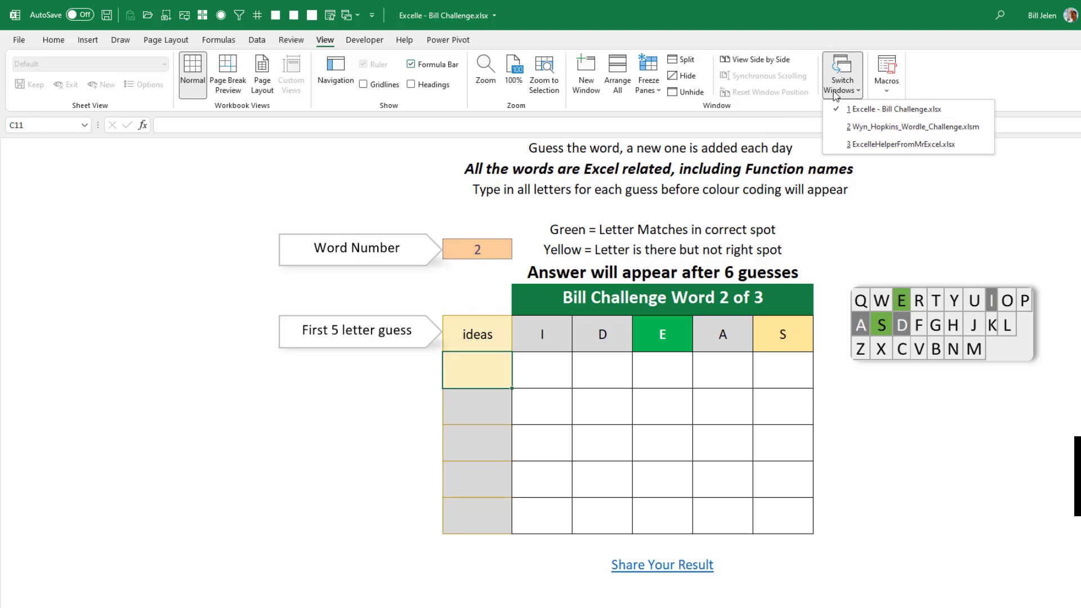
click(860, 145)
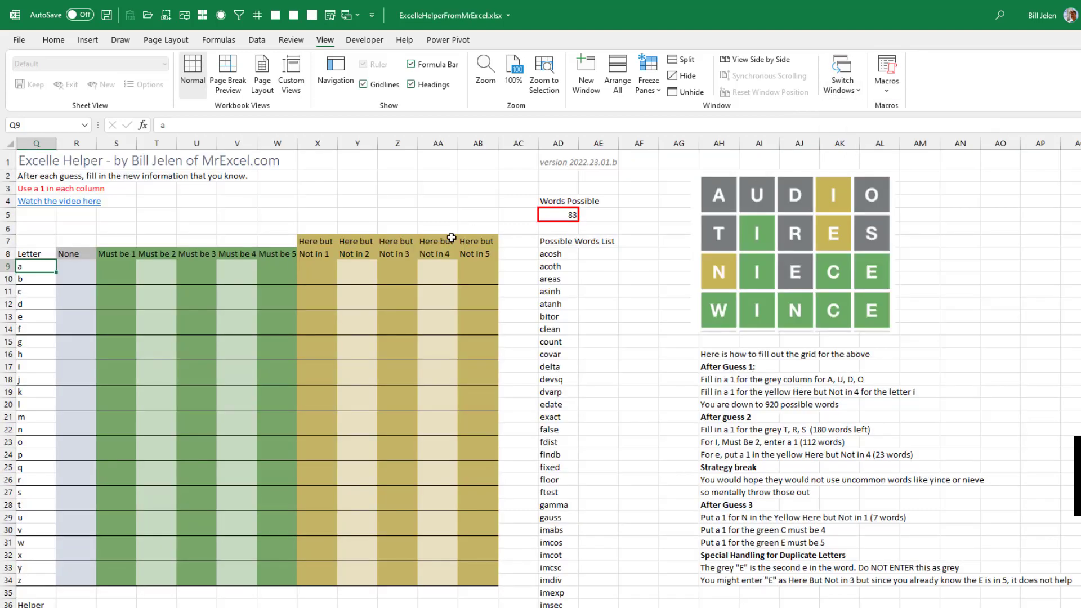
key(Right)
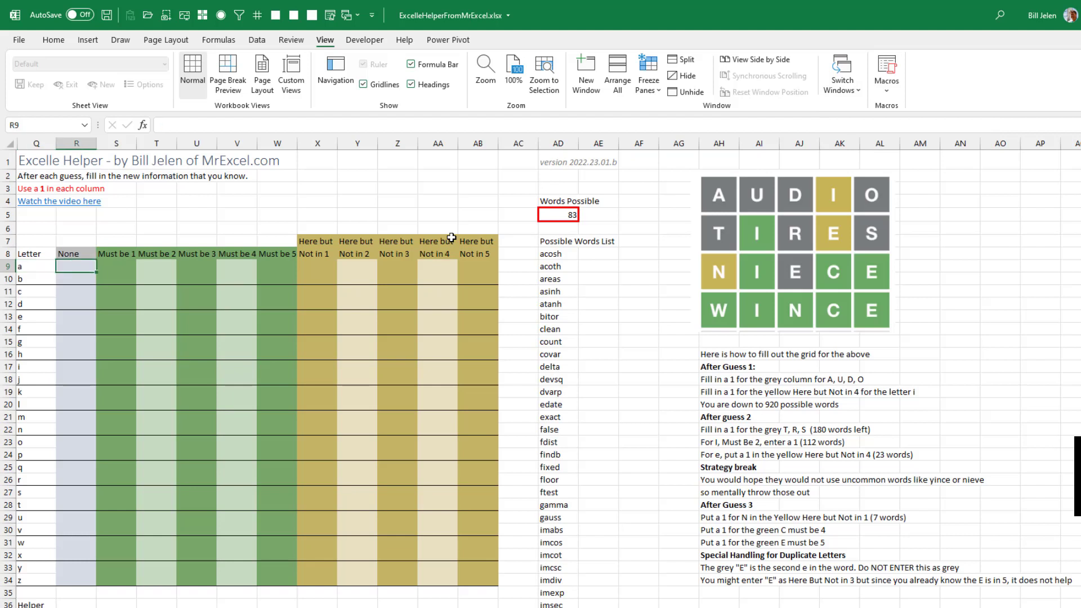
ctrl+click(68, 306)
ctrl+click(69, 367)
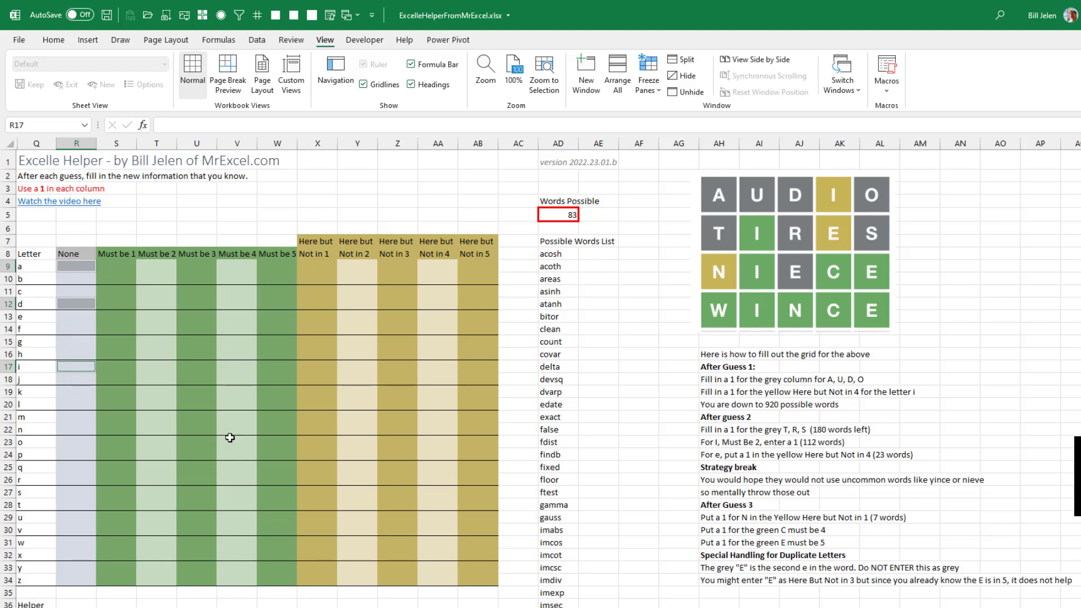
text(1)
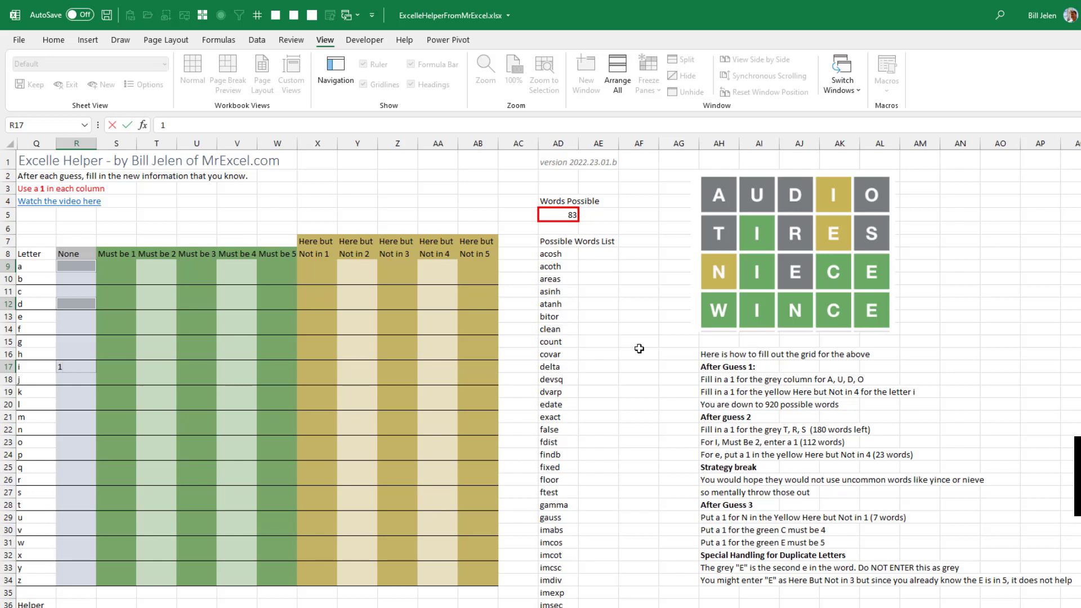
key(ctrl+Return)
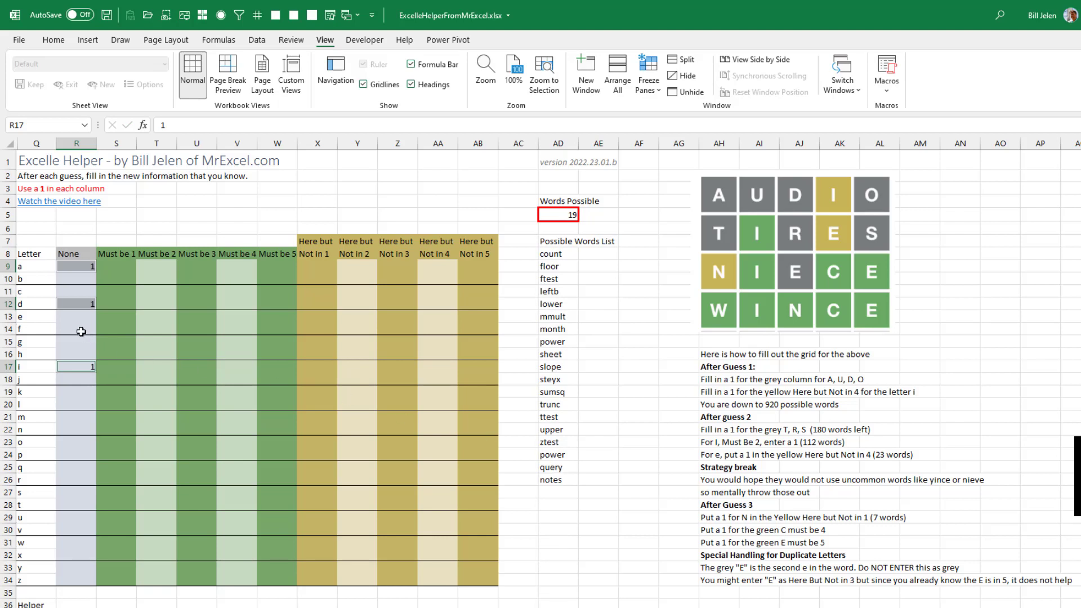
Check the first guess's clues and mark s as Here but Not in 5 with a 1
click(193, 319)
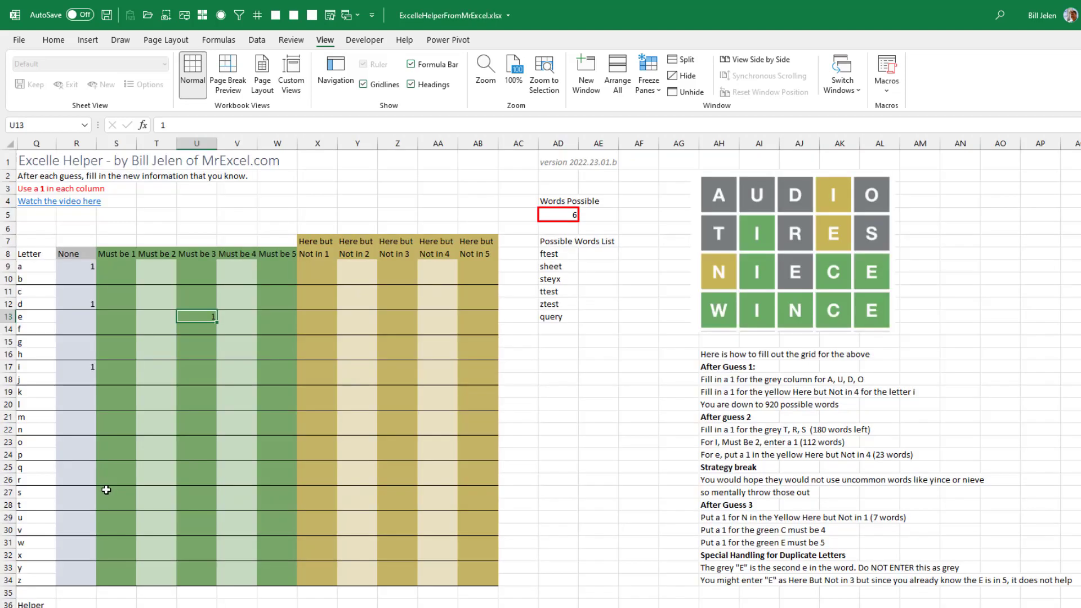
click(108, 490)
key(Right)
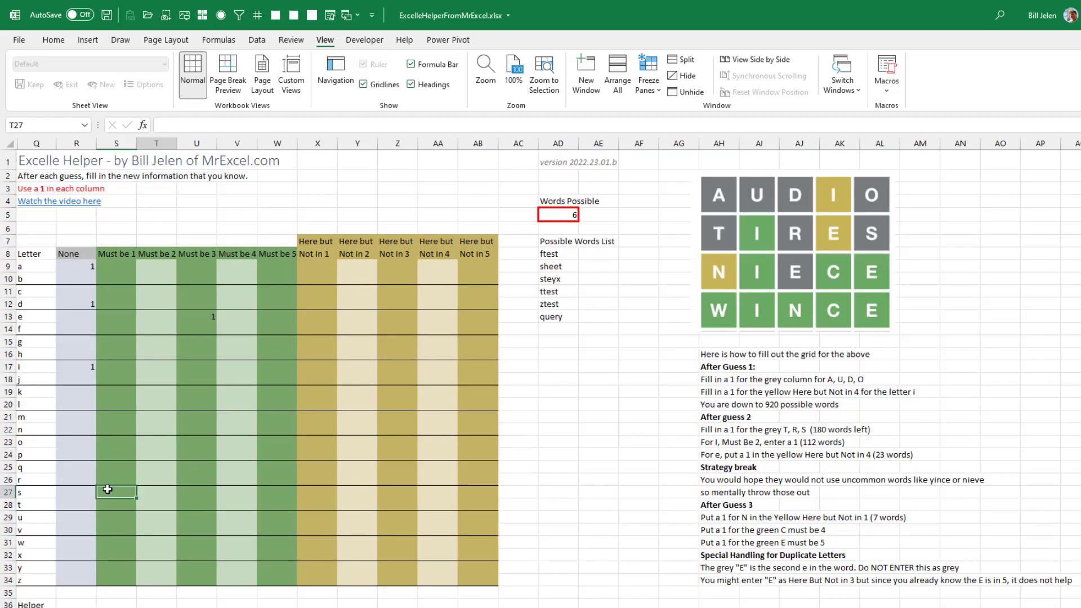
key(Right)
key(Right)
key(Right)
key(Right)
key(Right)
key(Right)
key(Right)
key(Right)
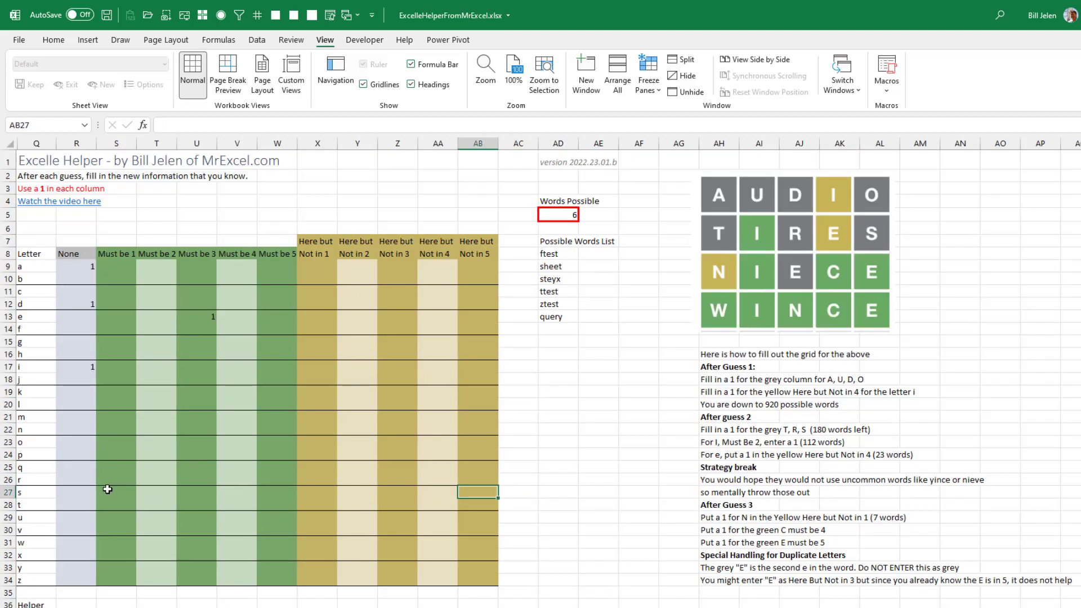
text(1)
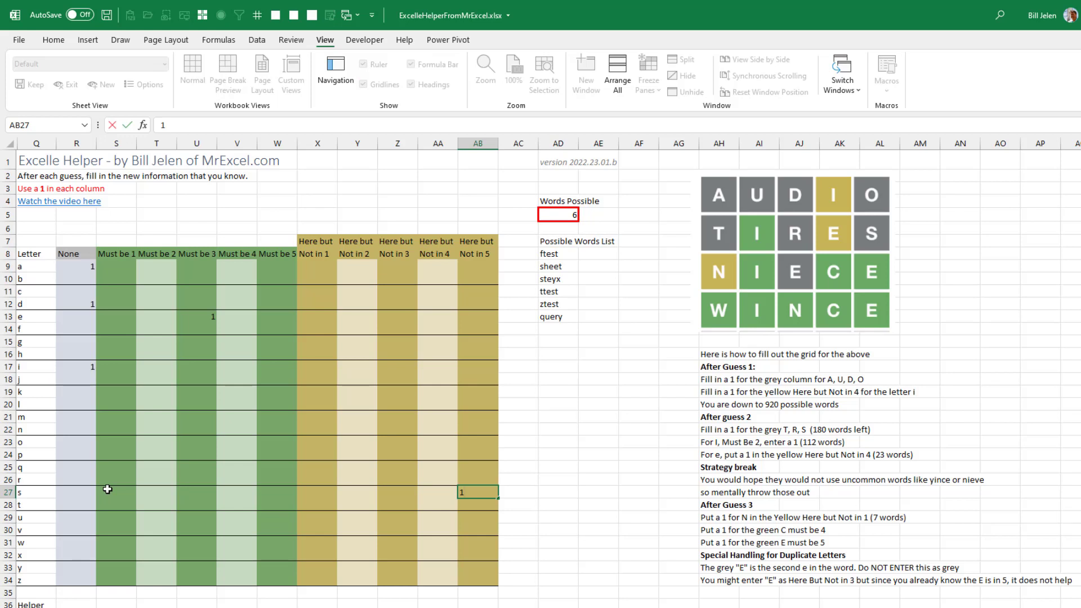
key(Up)
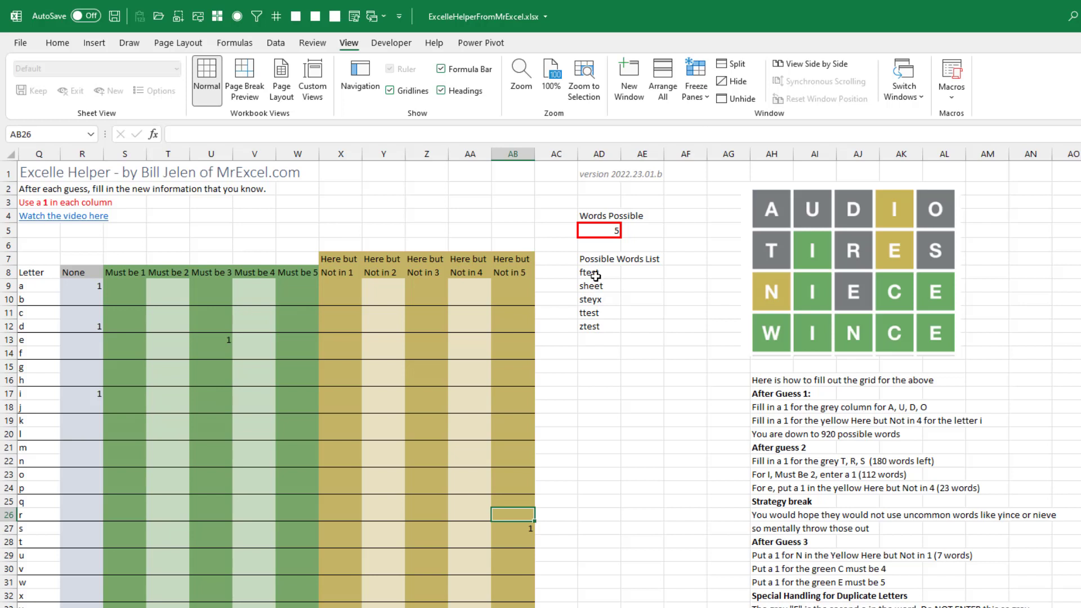
Paste the five possible words from the helper as values into the BestWord1 (2) Word list
drag(591, 274, 596, 328)
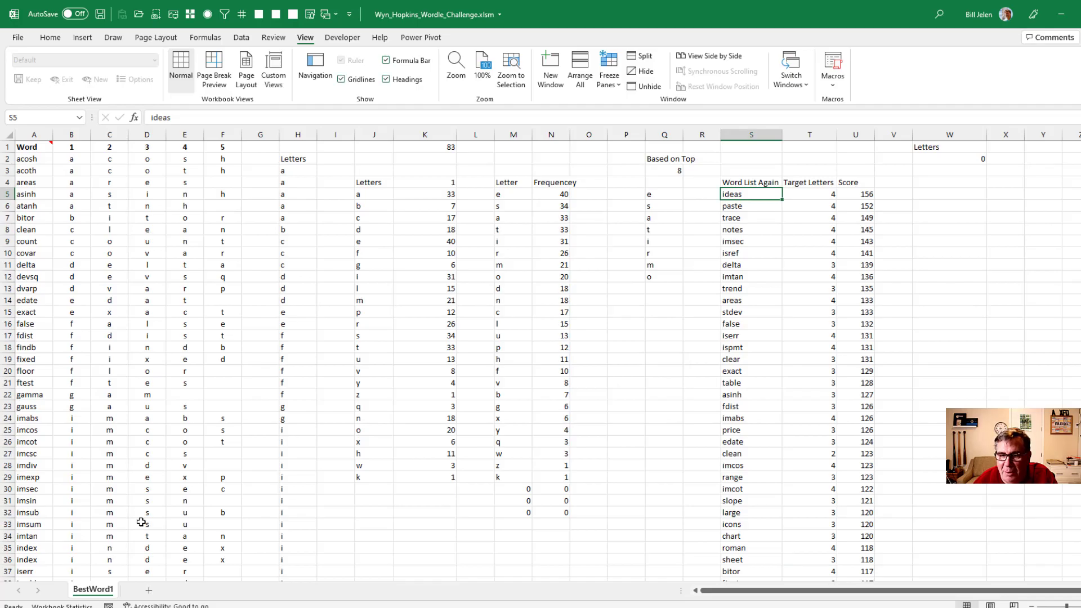
drag(79, 590, 139, 589)
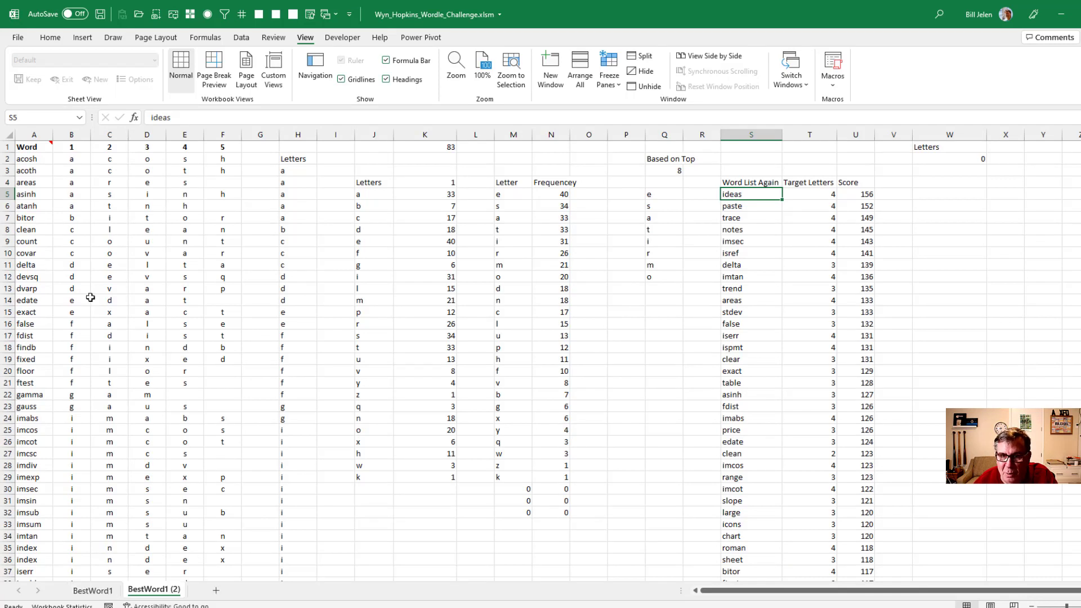
click(30, 163)
key(ctrl+Tab)
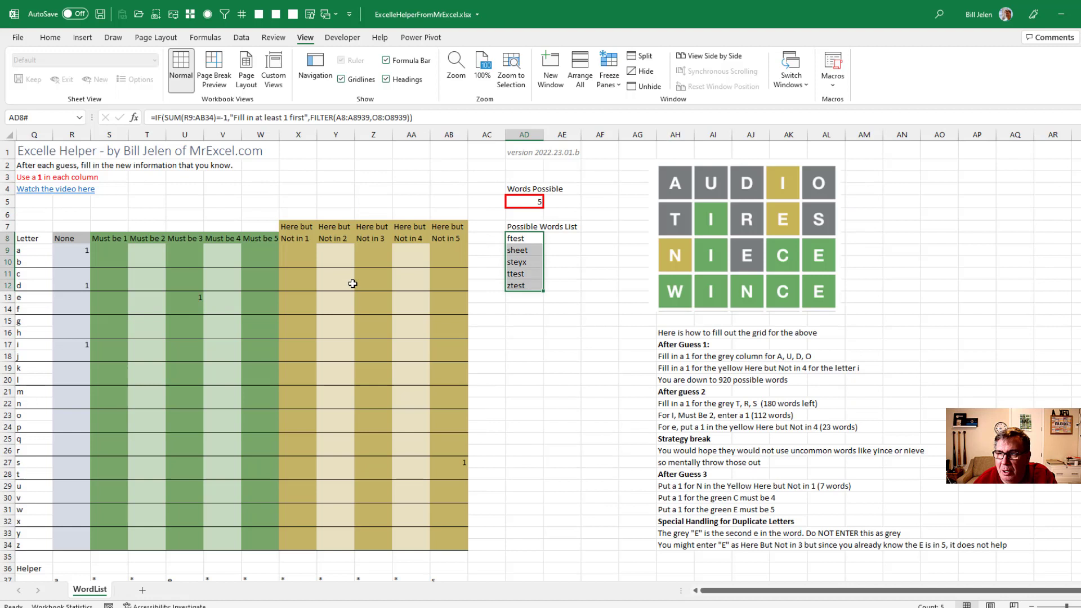
key(ctrl+c)
key(ctrl+Tab)
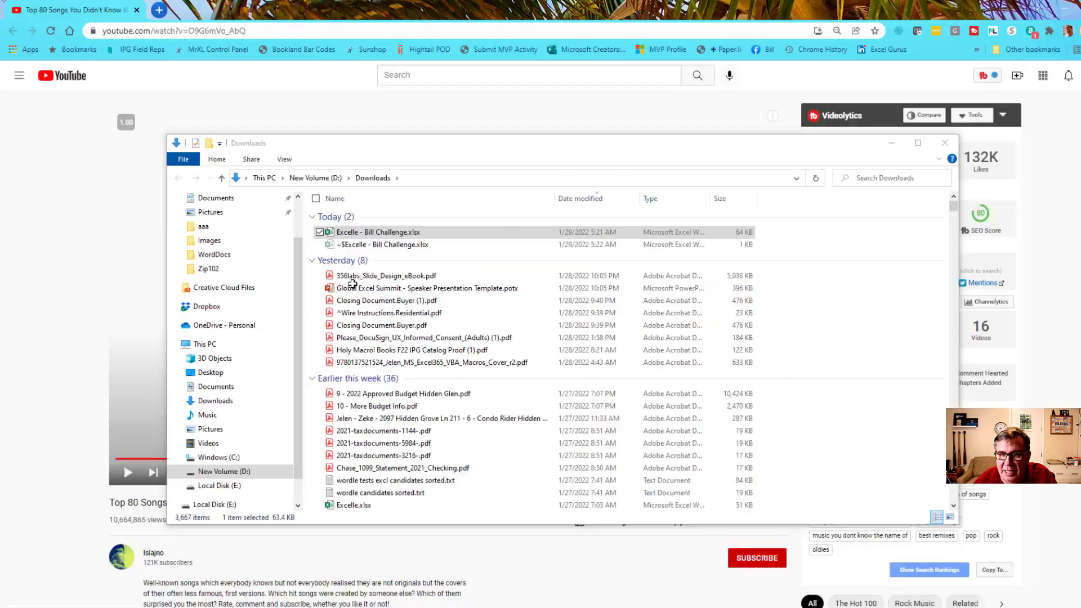
key(alt+e)
key(s)
key(v)
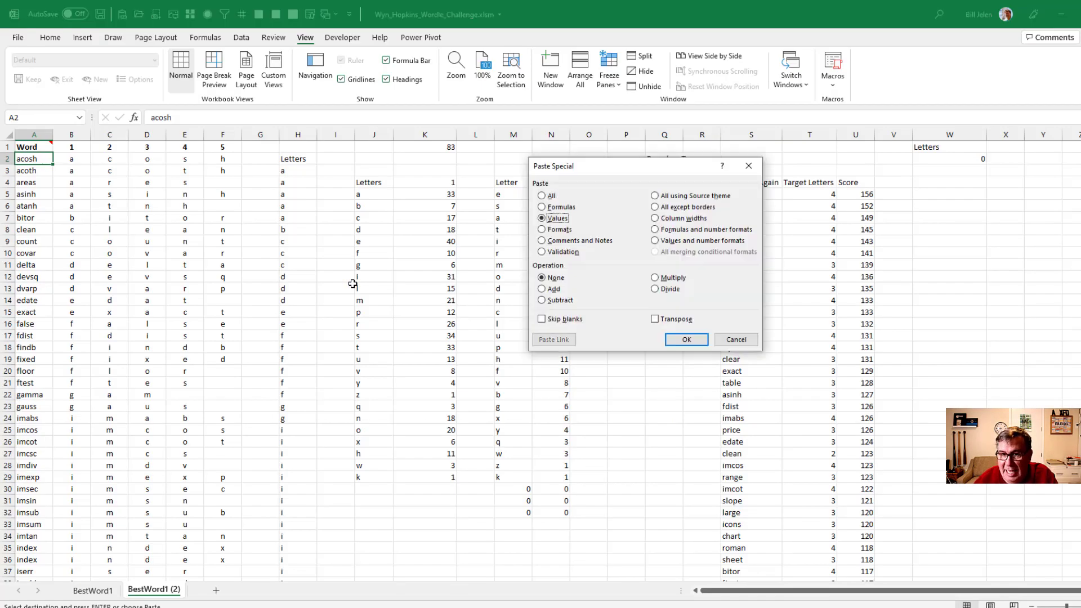
key(Return)
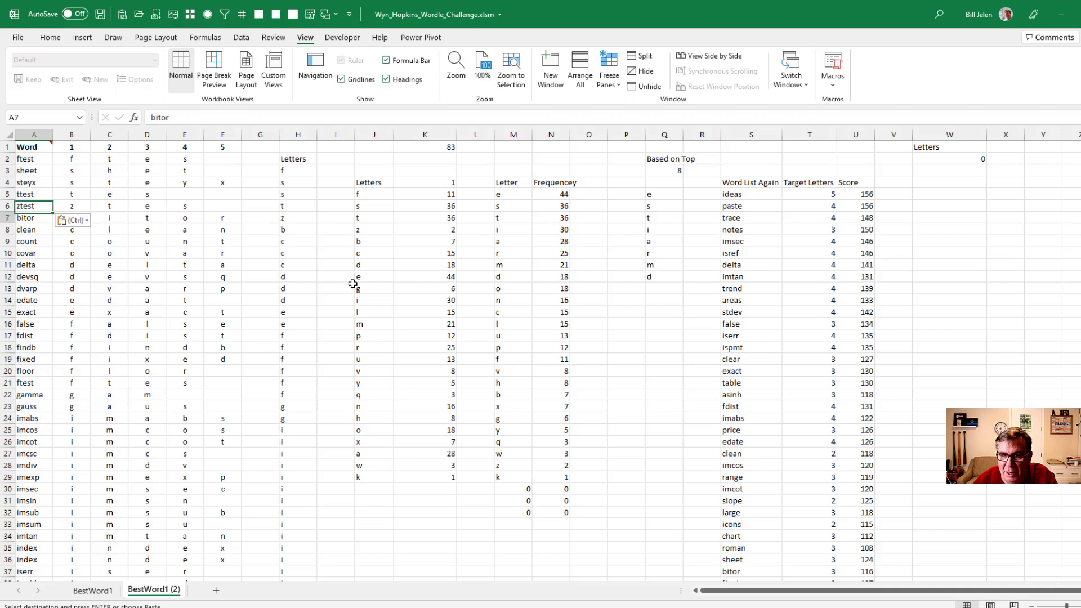
Delete the leftover old words below the five pasted candidates
key(ctrl+shift+Down)
key(shift+Right)
key(shift+Right)
key(shift+Right)
key(shift+Right)
key(shift+Right)
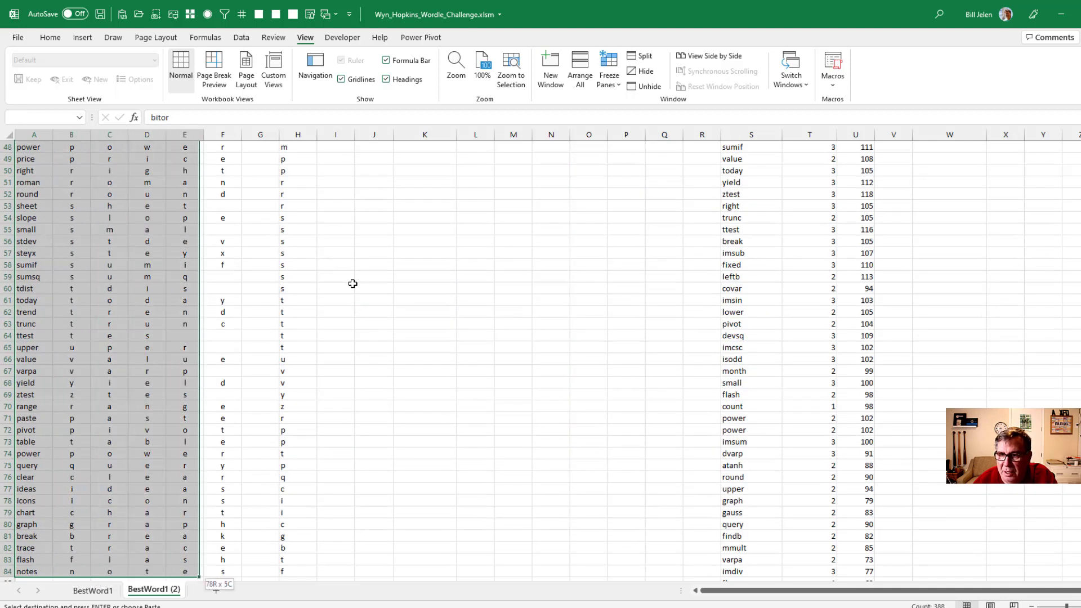
key(Delete)
key(Up)
key(ctrl+Home)
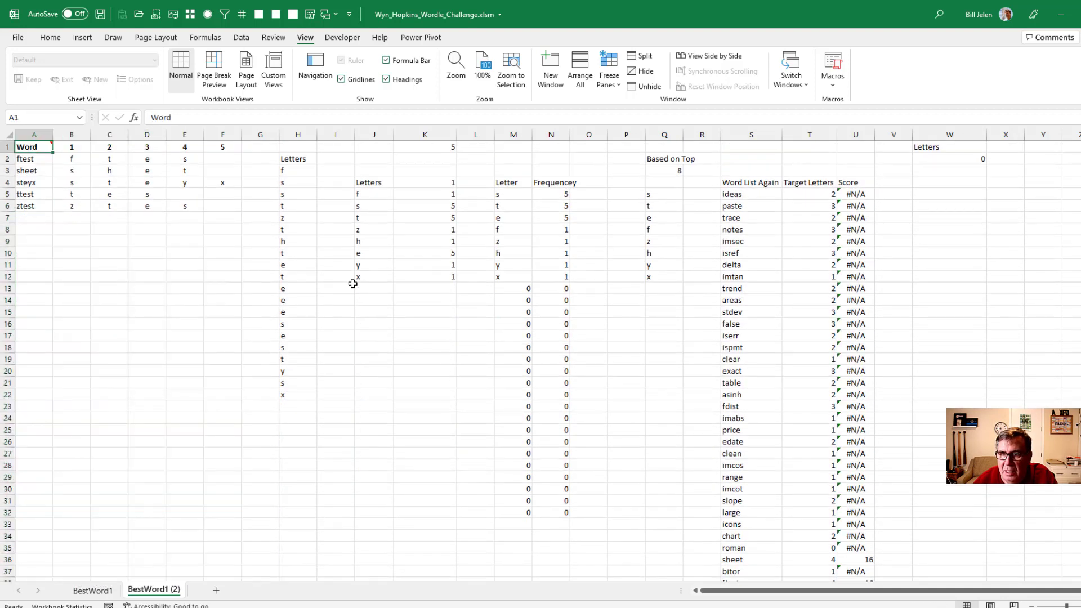
key(Down)
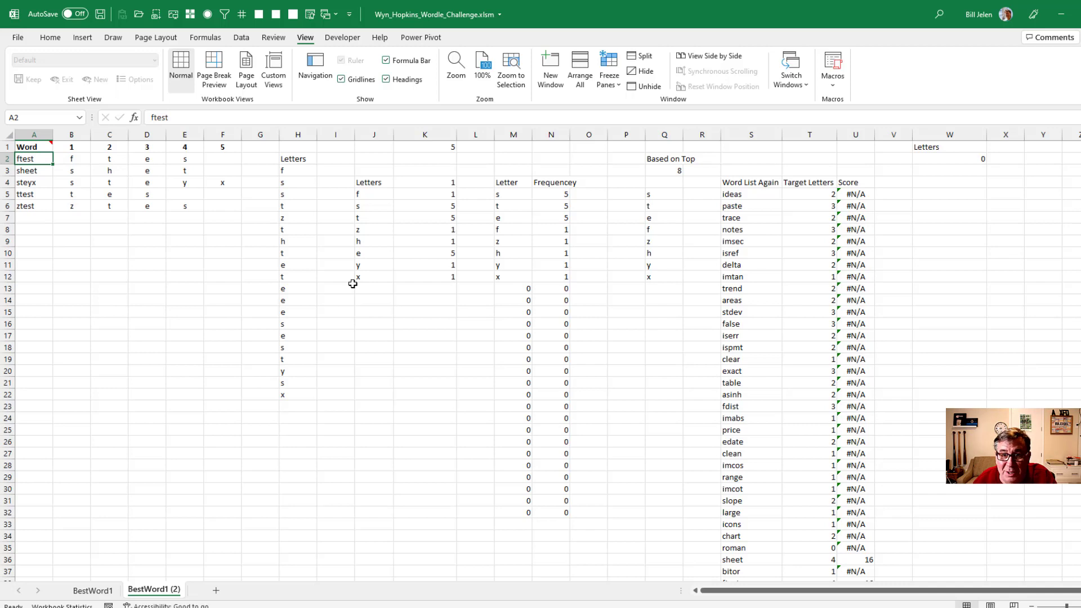
Copy the five candidates ftest, sheet, steyx, ttest and ztest into Word List Again at S5
click(294, 171)
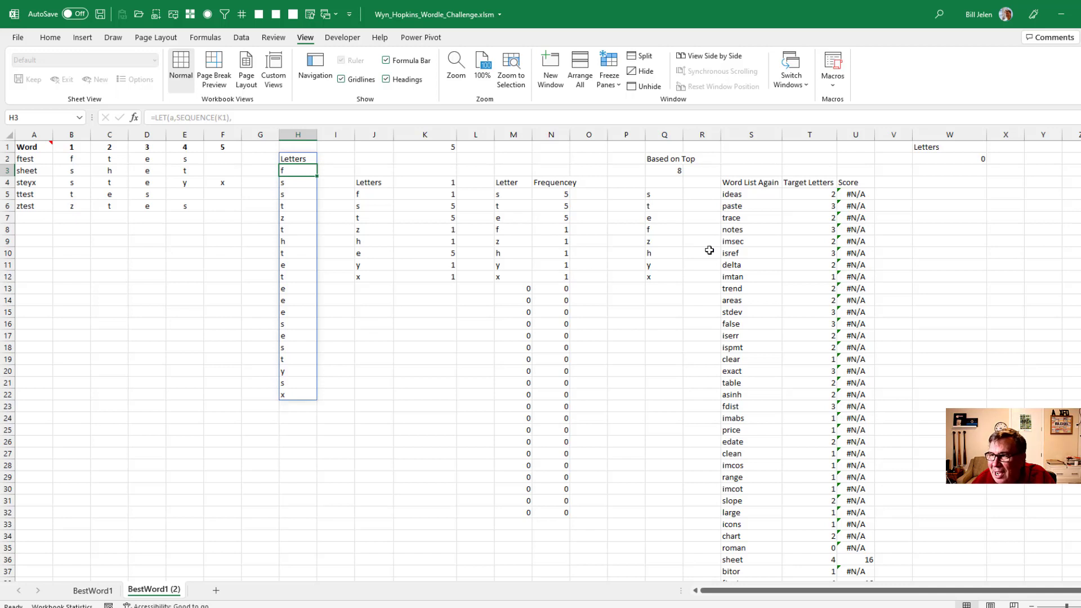
click(46, 164)
key(ctrl+shift+Down)
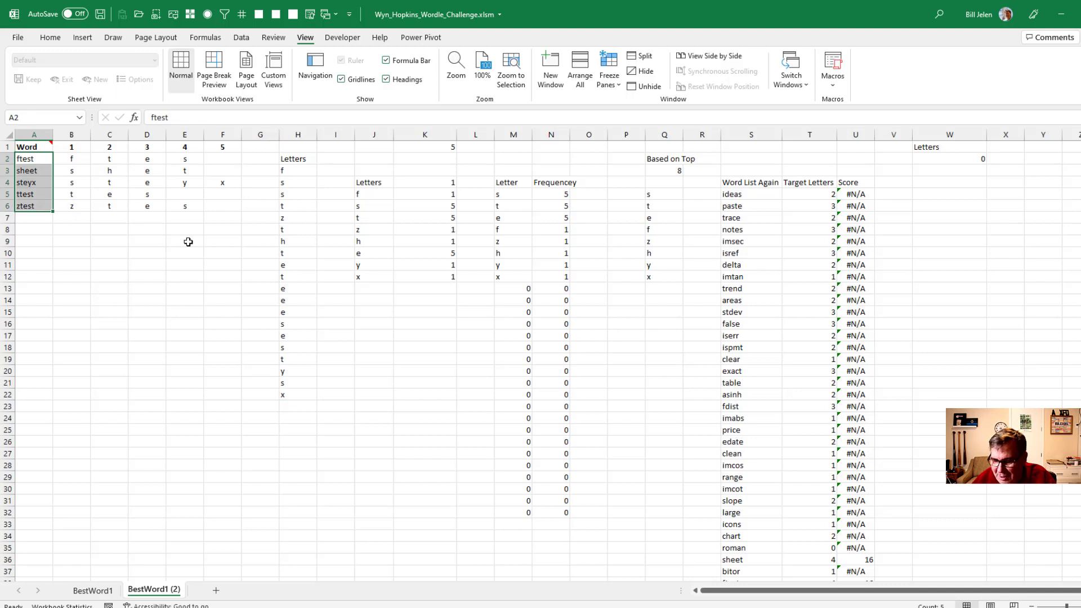
key(ctrl+c)
click(735, 195)
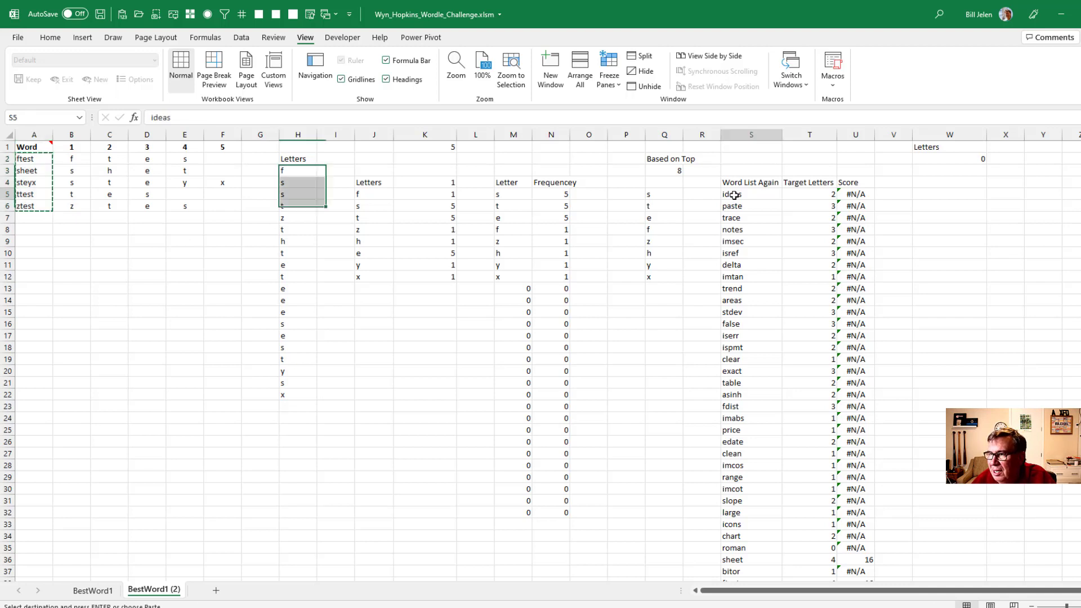
key(ctrl+v)
Clear the old words and scores below the candidates, review their scores and pick ztest
click(731, 253)
key(ctrl+shift+Right)
key(ctrl+shift+Down)
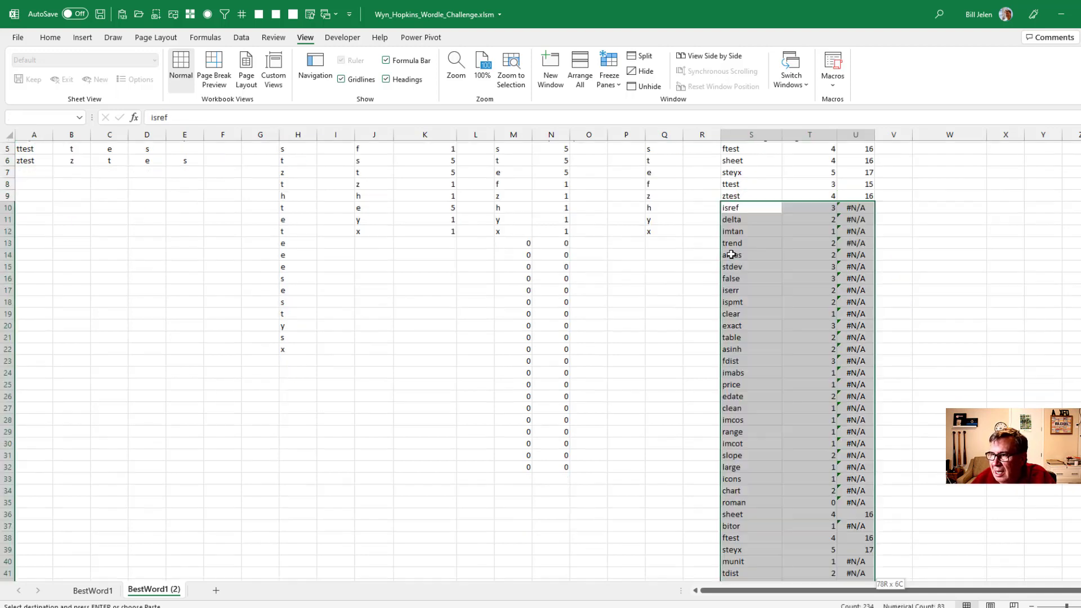
key(Delete)
key(Up)
key(Right)
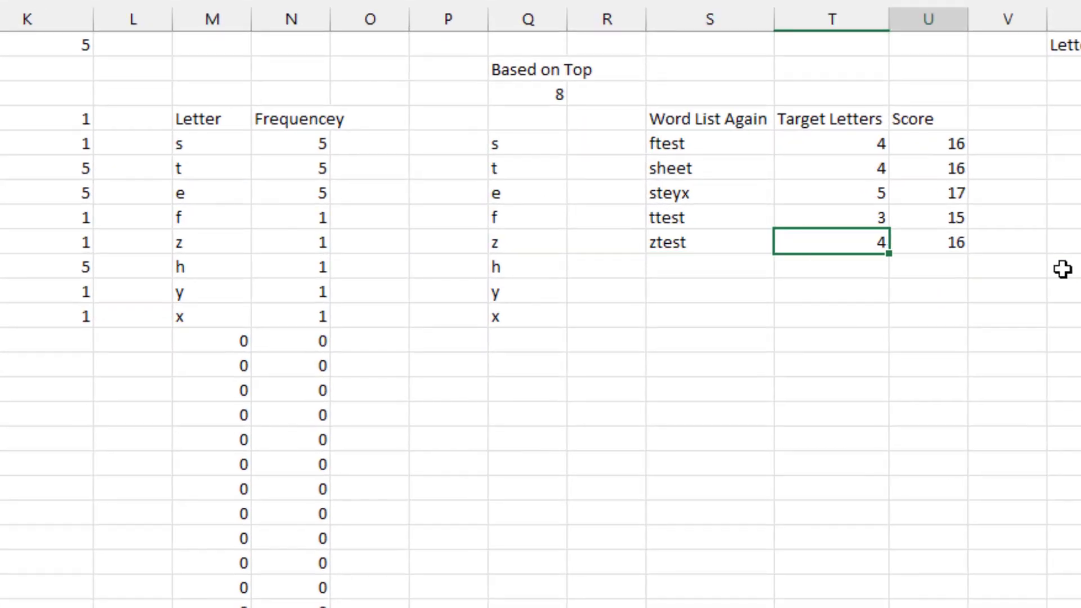
key(Right)
key(Up)
key(Up)
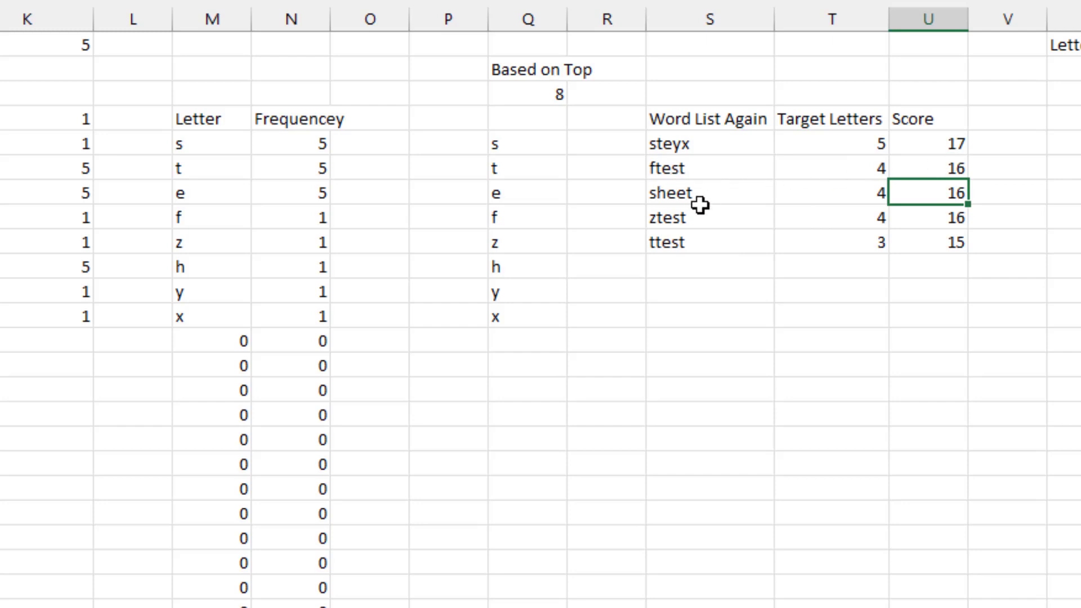
click(685, 217)
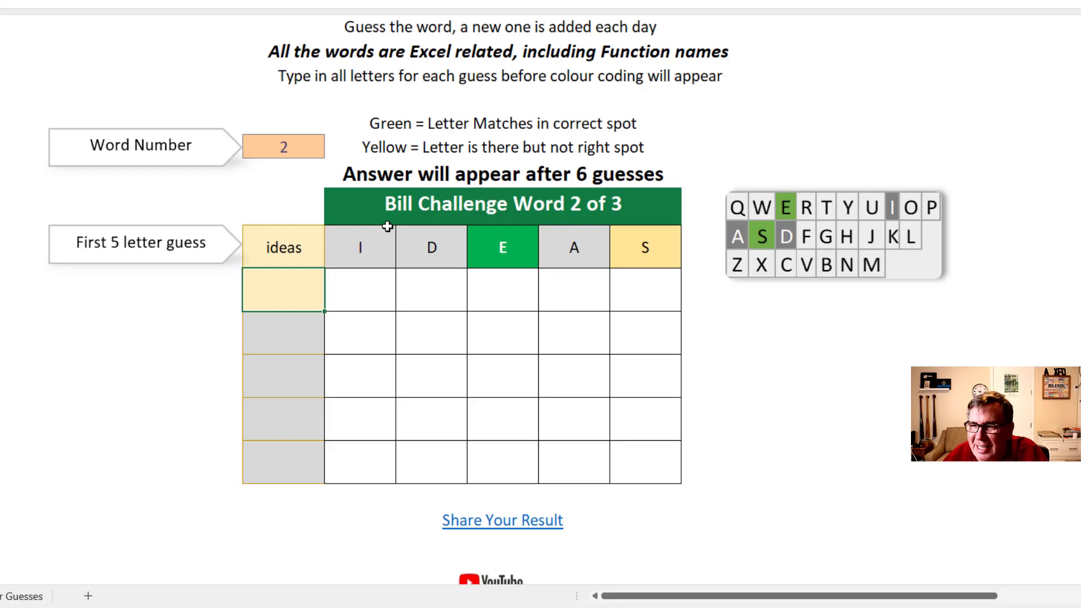
Submit ztest as the second guess in the Bill Challenge grid
text(ztest)
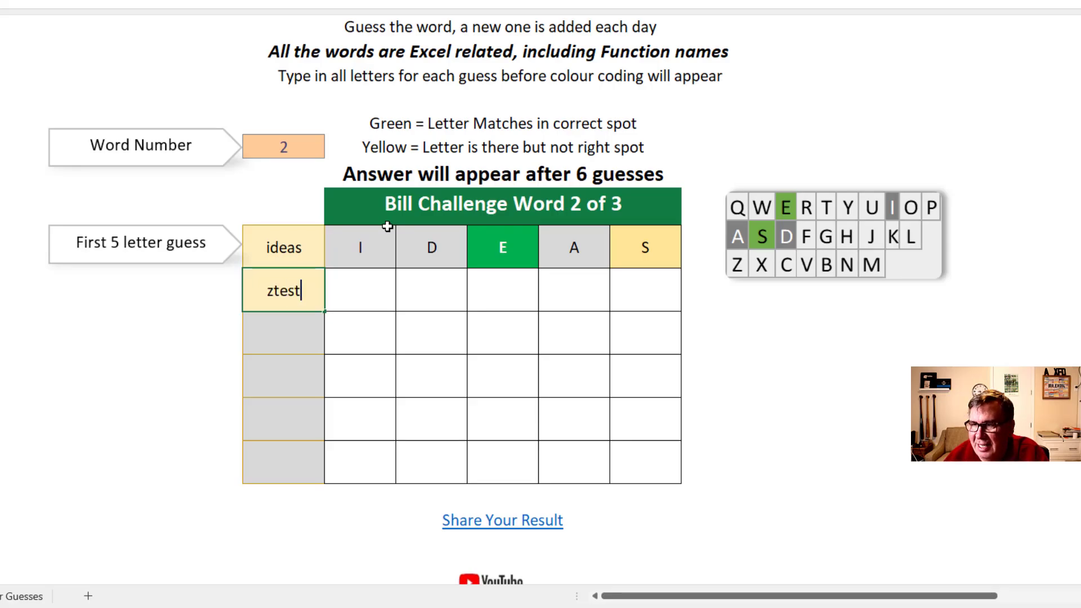
key(Return)
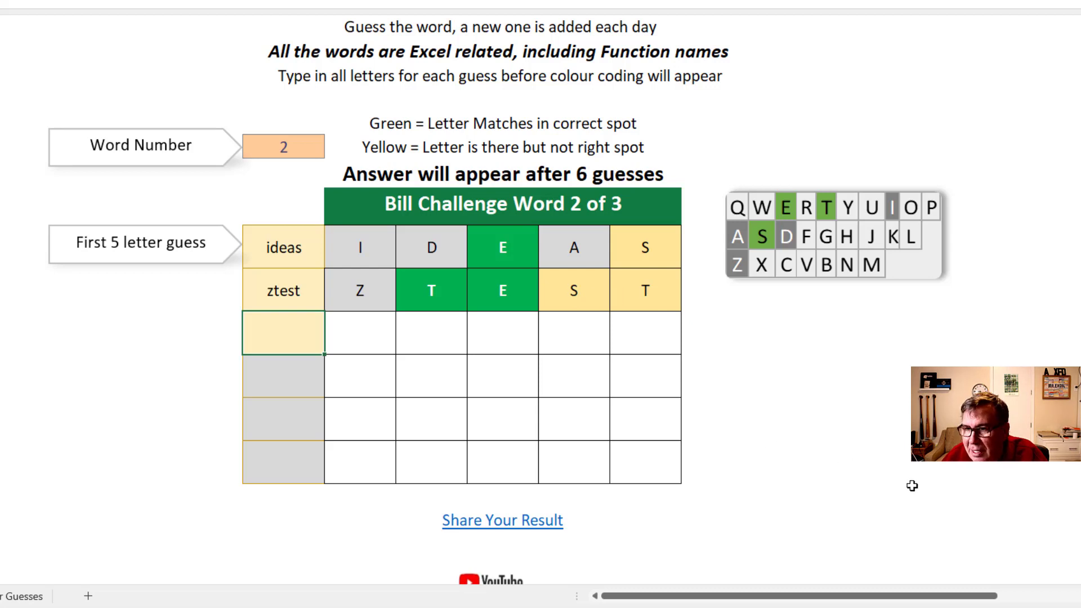
Paste a screen capture of the two-row guess grid into the helper workbook
key(Print)
drag(236, 169, 701, 381)
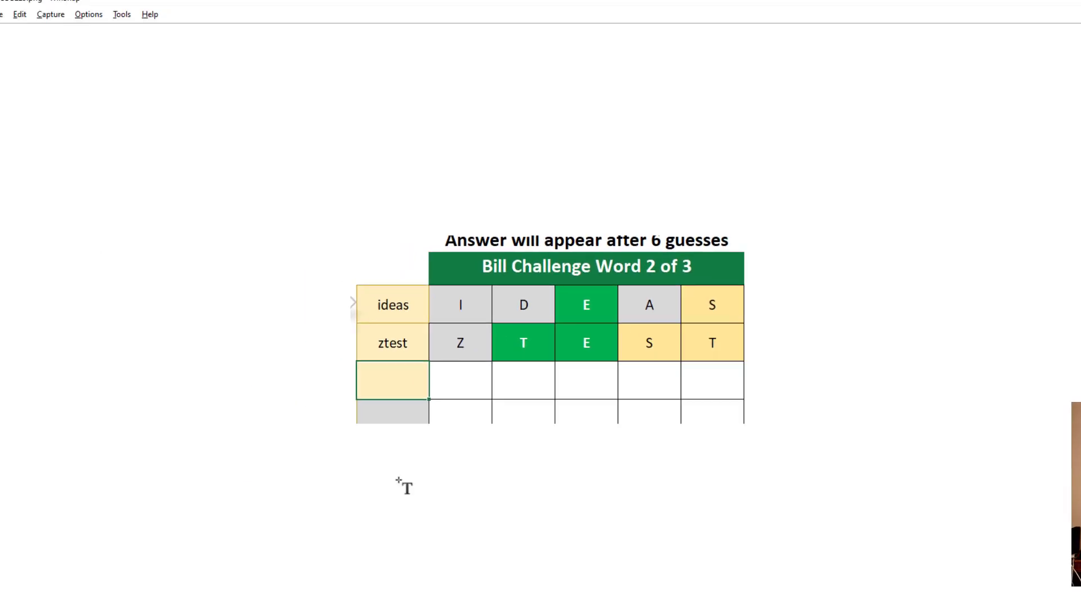
key(alt+Tab)
key(ctrl+v)
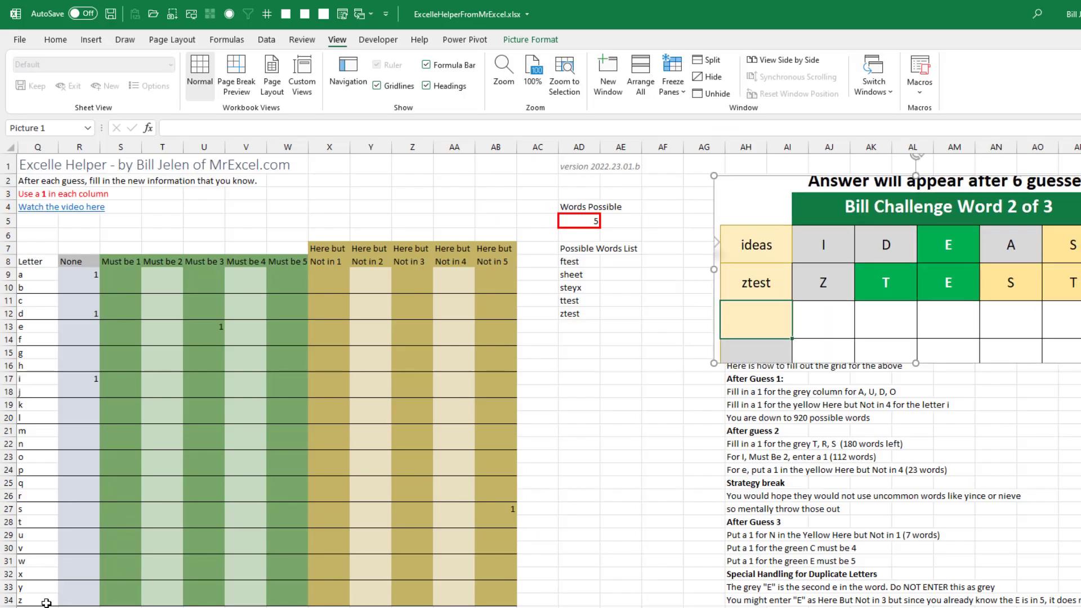
Mark z as None, t as Must be 2 and s as Here but Not in 4
click(85, 599)
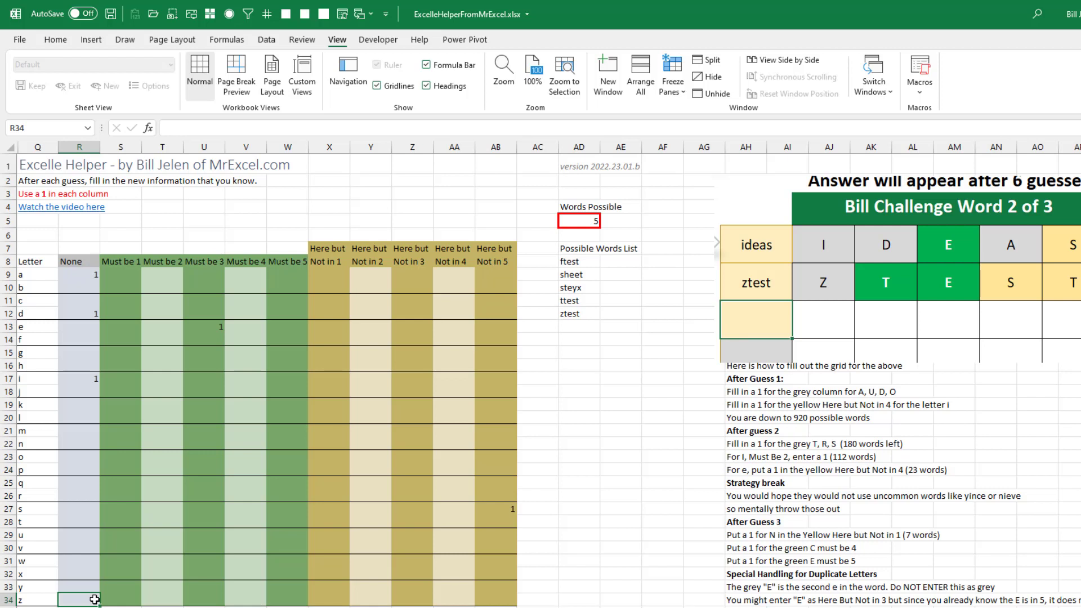
text(1)
key(Up)
key(Up)
key(Up)
key(Up)
key(Up)
key(Up)
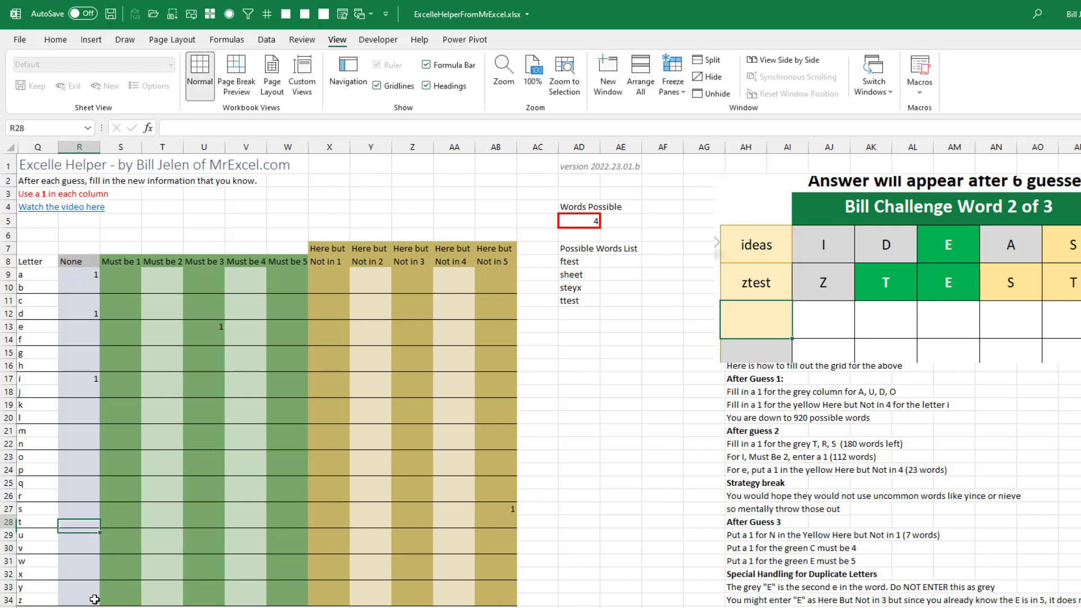
key(Right)
key(Right)
text(1)
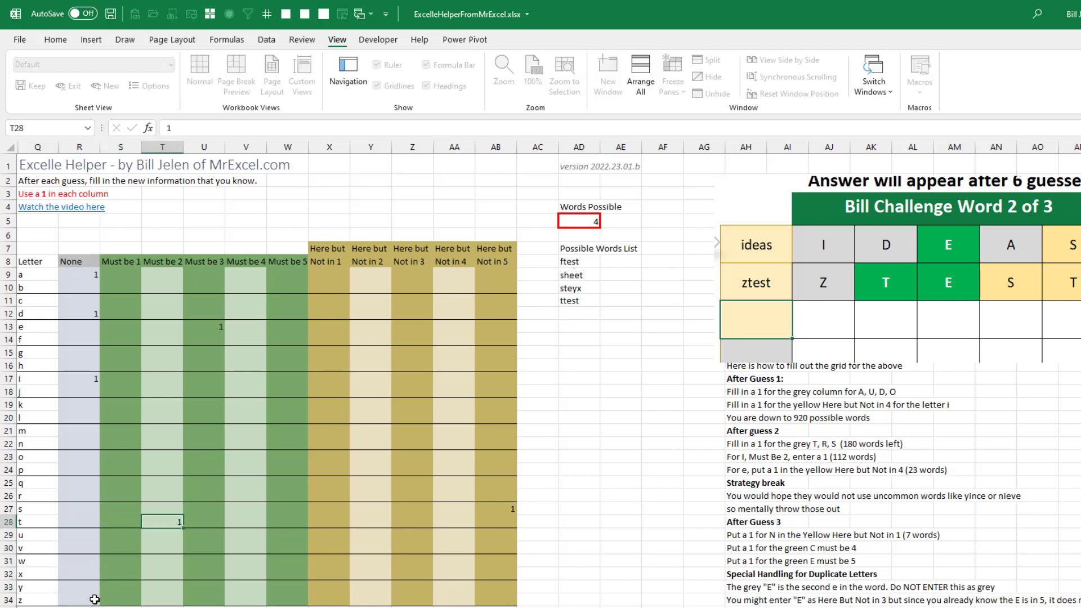
key(Right)
key(Up)
key(Up)
key(Up)
key(Up)
key(Up)
key(Up)
key(Up)
key(Up)
key(Up)
key(Up)
key(Up)
key(Up)
key(Up)
key(Up)
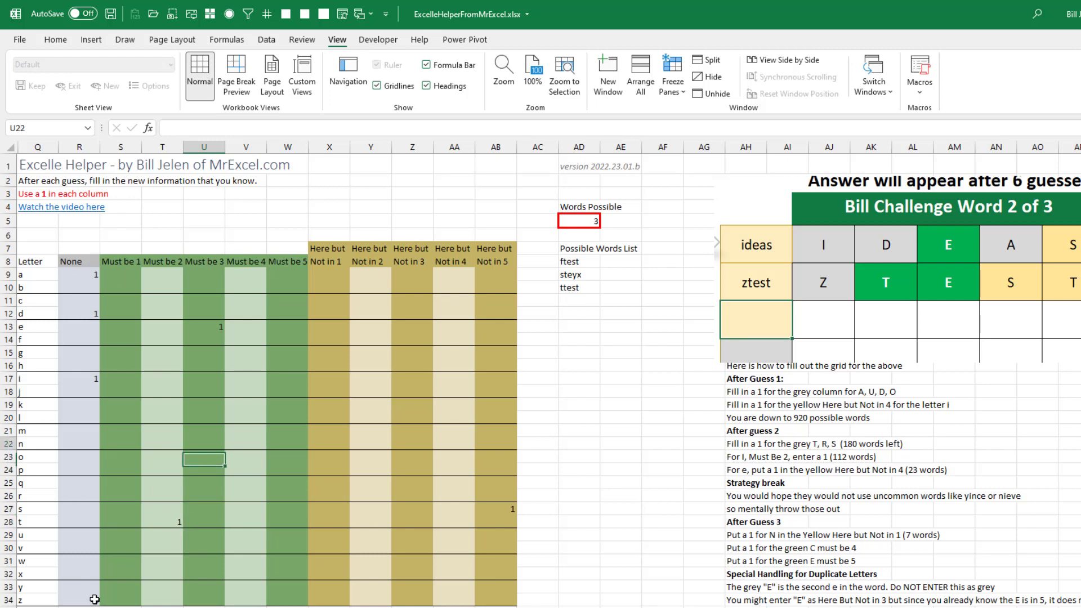
key(Up)
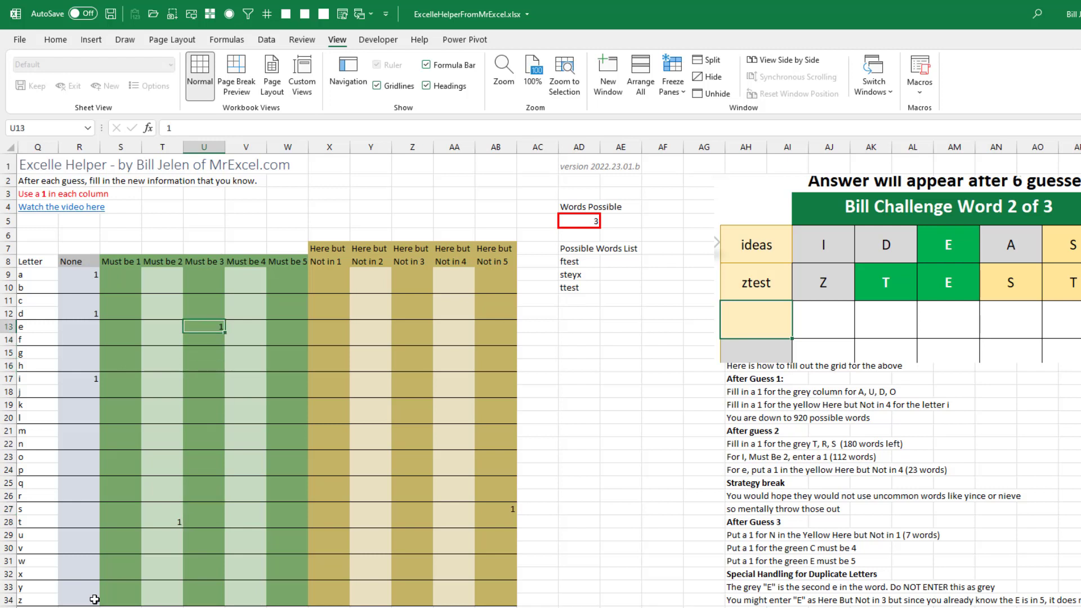
key(Down)
key(Down)
key(Down)
key(Down)
key(Down)
key(Down)
key(Down)
key(Down)
key(Down)
key(Down)
key(Down)
key(Down)
key(Down)
key(Down)
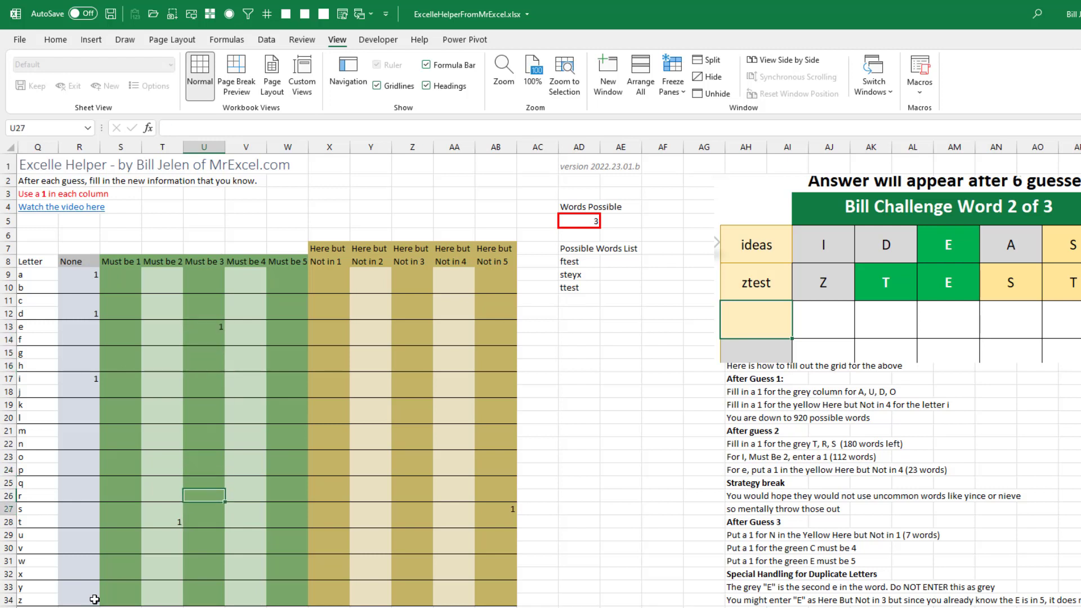
key(Right)
key(Right)
key(Right)
key(Right)
key(Right)
key(Right)
text(1)
key(Left)
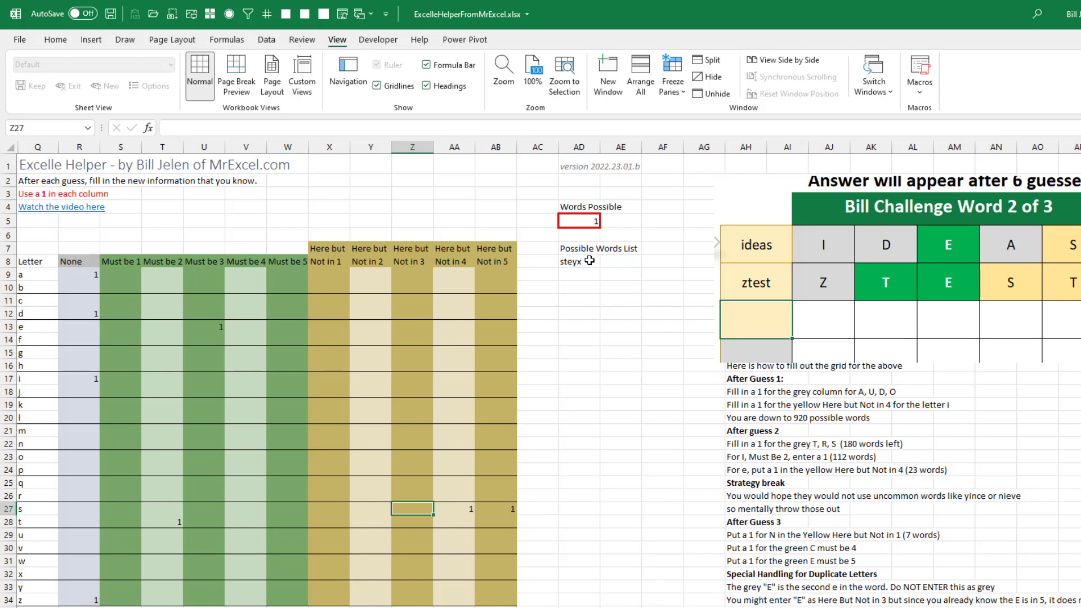
Submit 'steyx' as the third word-2 guess, then select the three guesses C10:C12
key(ctrl+Tab)
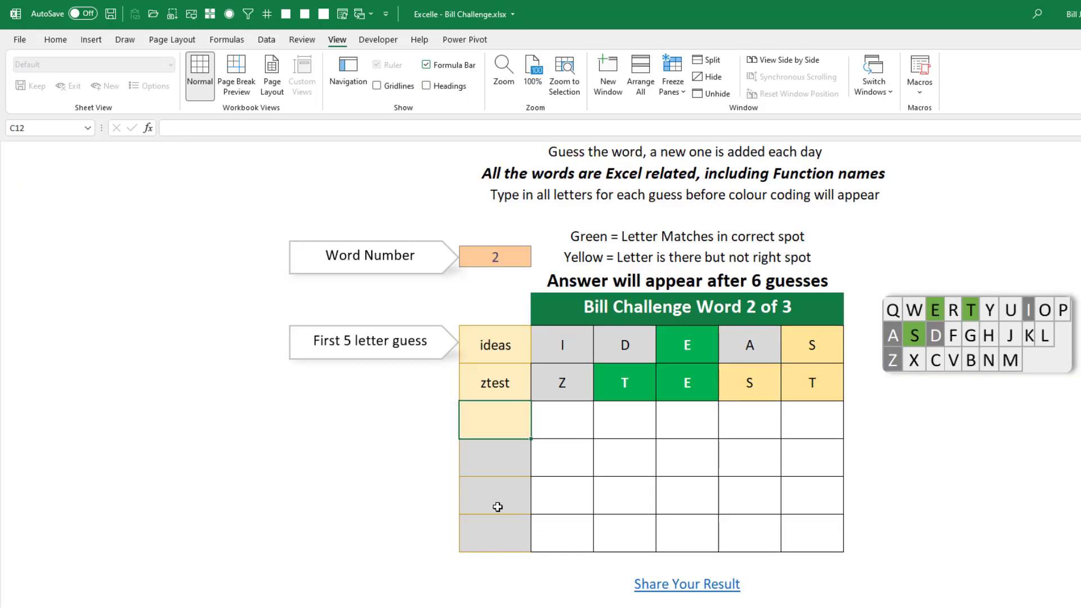
text(stey)
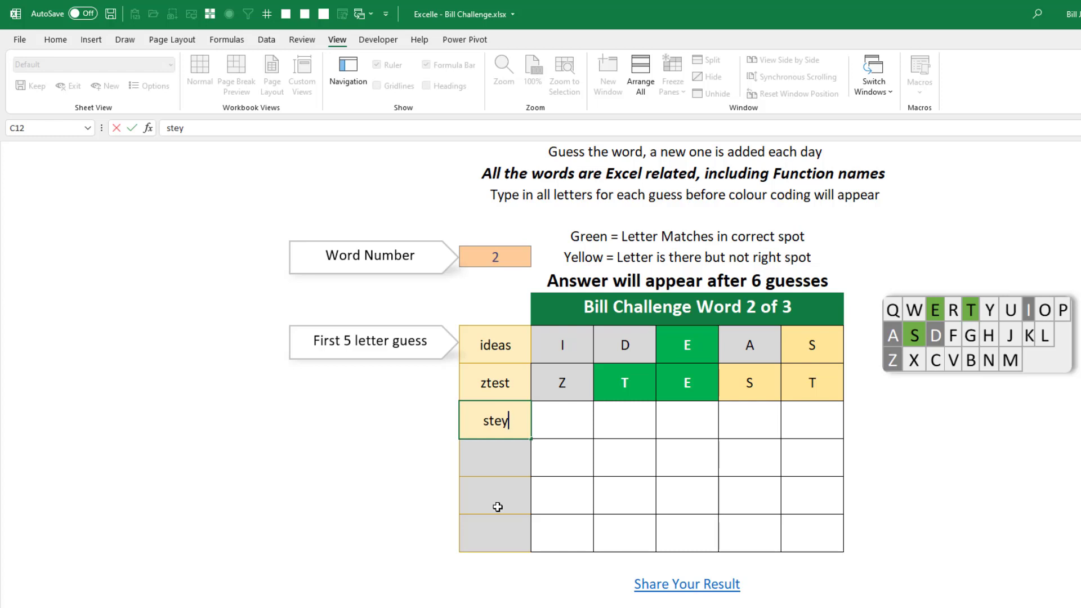
text(x)
key(Return)
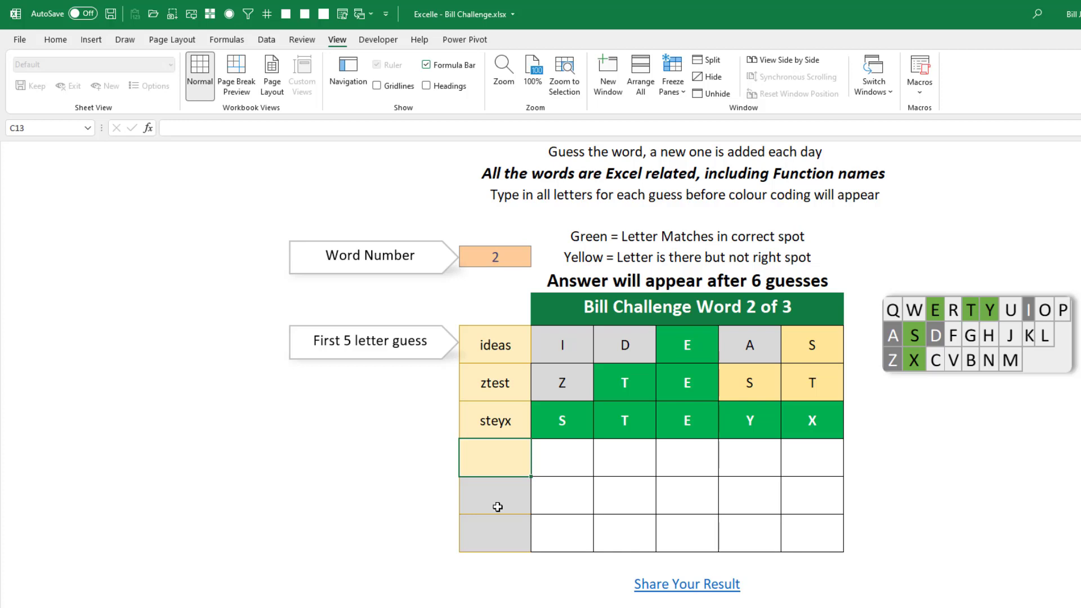
key(Up)
key(Up)
key(Up)
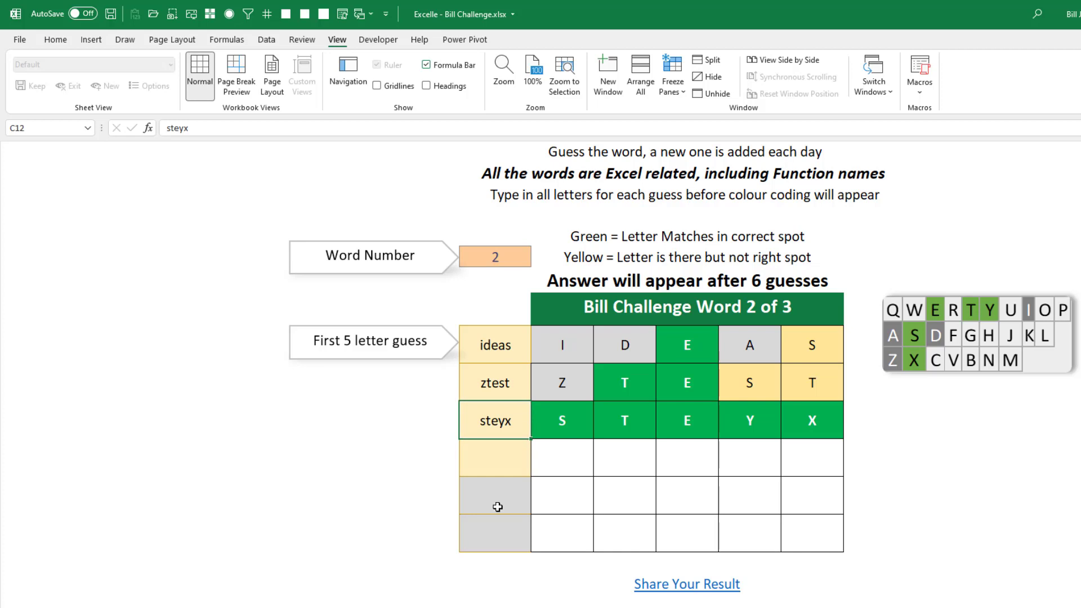
key(shift+Down)
key(shift+Down)
Delete the three word-2 guesses and set the Word Number dropdown to 3
key(Delete)
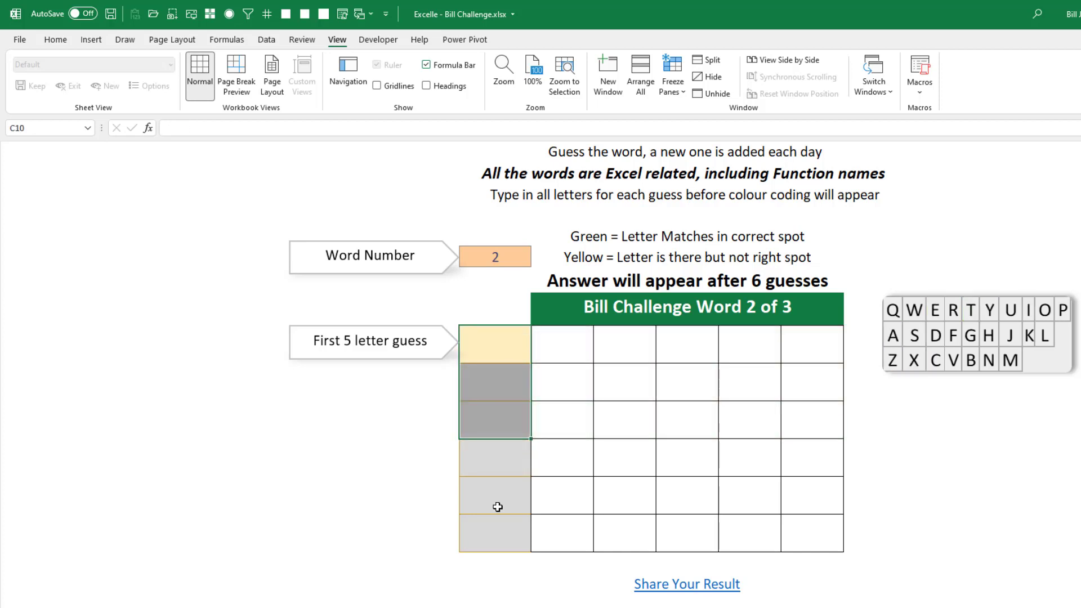
click(506, 258)
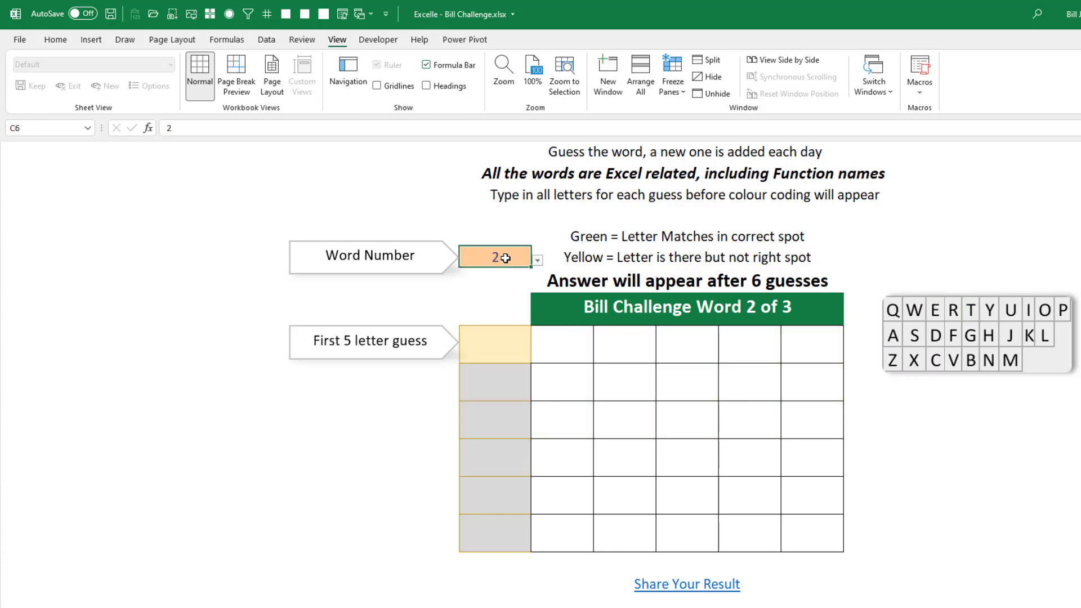
click(538, 260)
click(432, 302)
In ExcelleHelper, clear the letter clue grid R9:AB34 to restore 83 possible words
click(872, 96)
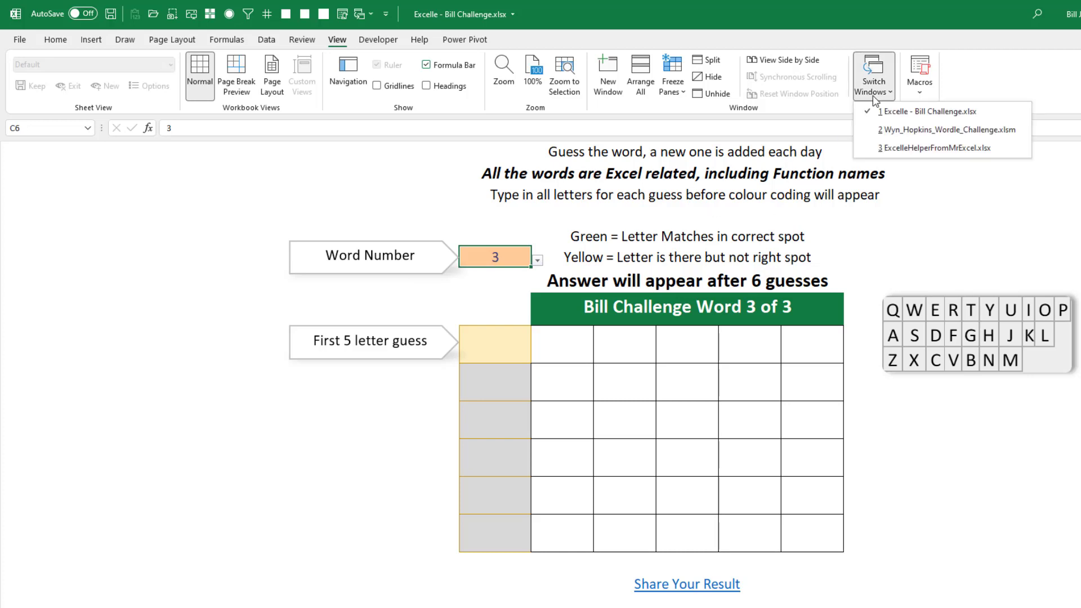
click(892, 148)
click(79, 274)
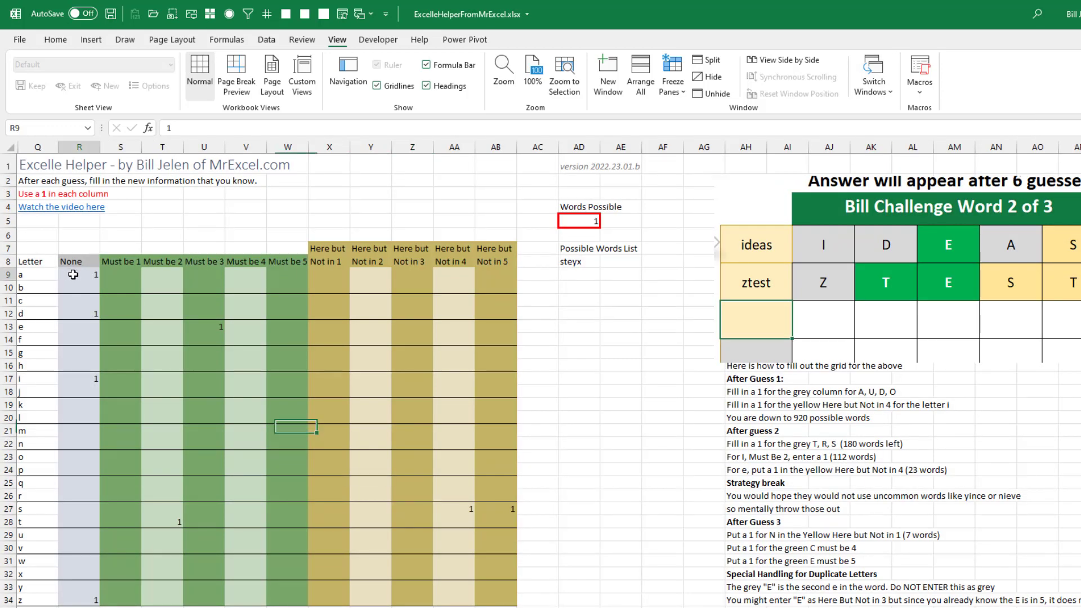
key(shift+Down)
key(shift+Down)
key(shift+Down)
key(shift+Down)
key(shift+Down)
key(shift+Down)
key(shift+Down)
key(shift+Down)
key(shift+Down)
key(shift+Down)
key(shift+Down)
key(shift+Down)
key(shift+Down)
key(shift+Down)
key(shift+Down)
key(shift+Down)
key(shift+Down)
key(shift+Down)
key(shift+Down)
key(shift+Down)
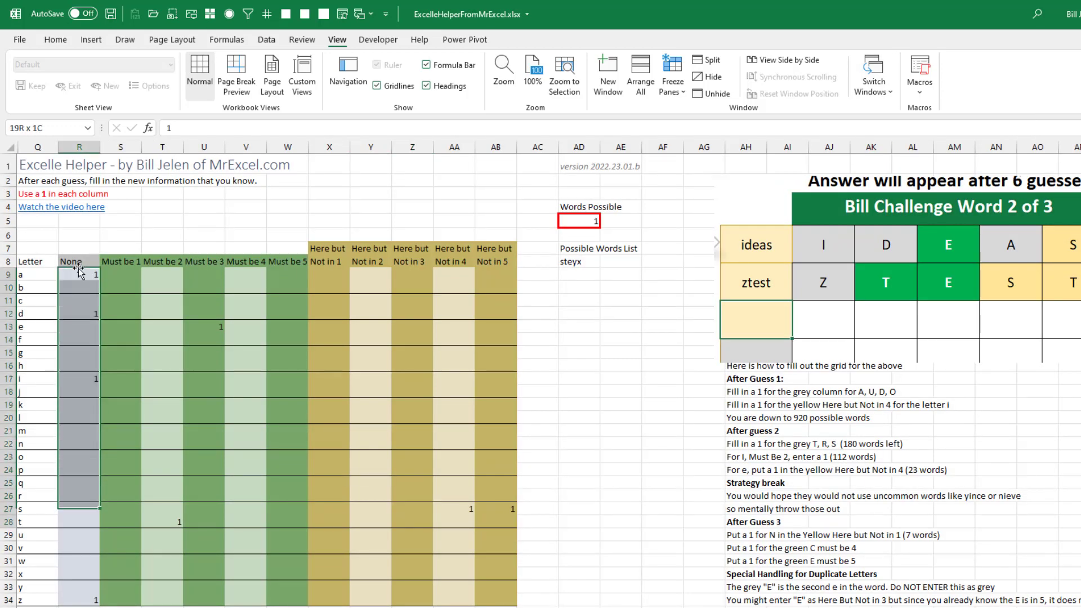
key(shift+Right)
key(shift+Right)
key(shift+Right)
key(shift+Right)
key(shift+Right)
key(shift+Right)
key(shift+Right)
key(shift+Right)
key(shift+Right)
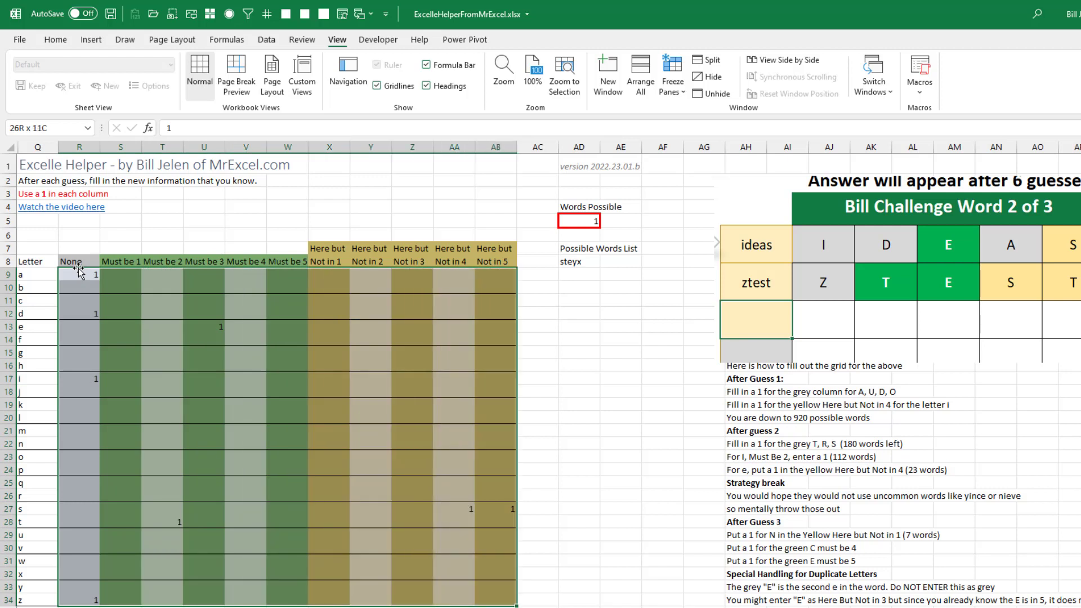
key(Delete)
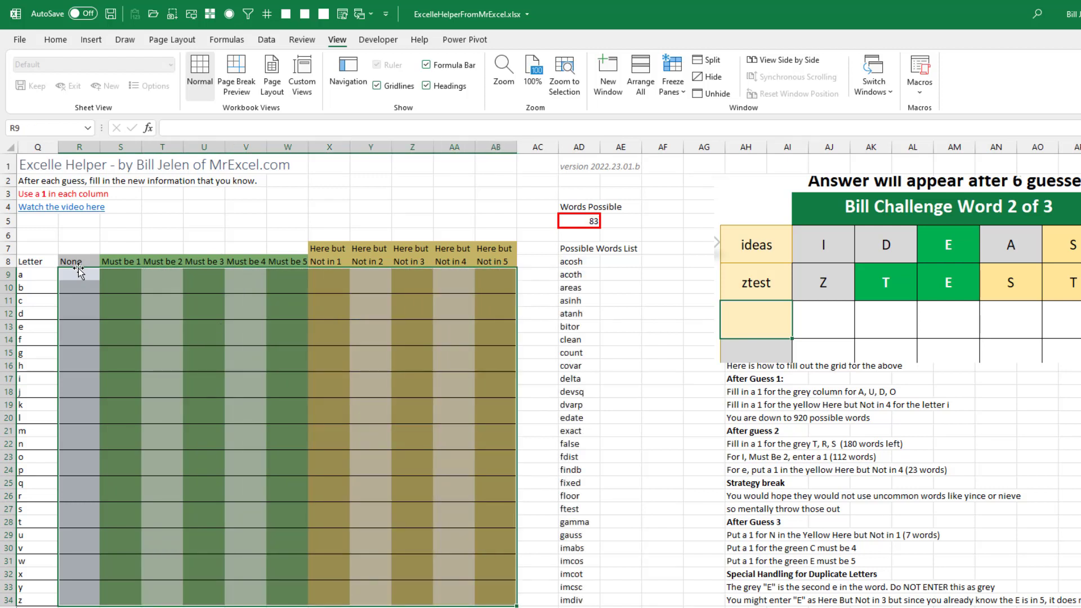
key(alt+Escape)
key(alt+Escape)
key(alt+Escape)
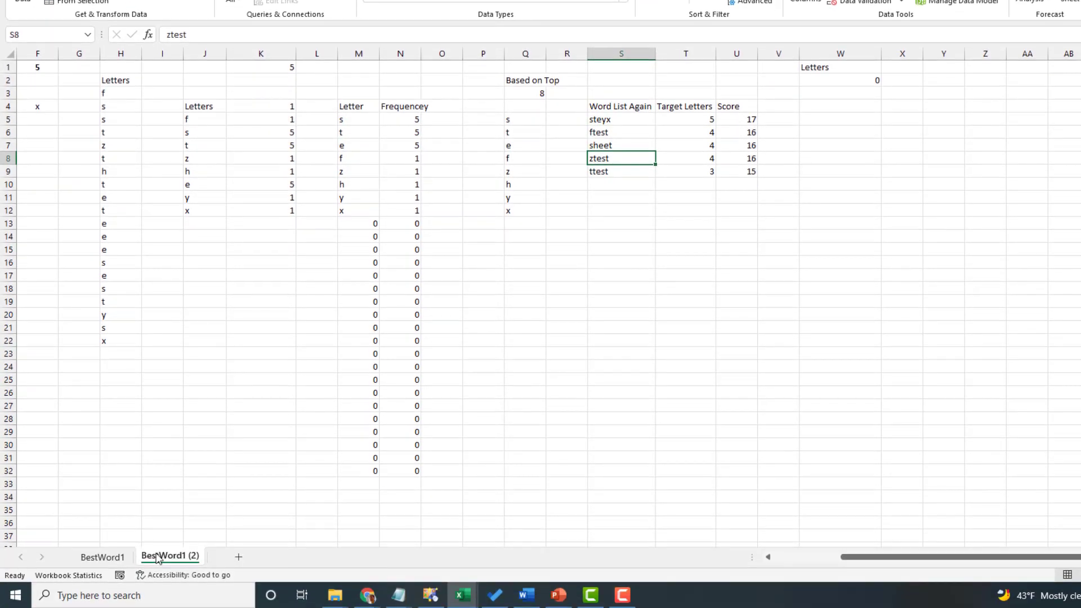
Delete the BestWord1 (2) sheet so scoring returns to 83 words with 'ideas' first at 156
right_click(163, 554)
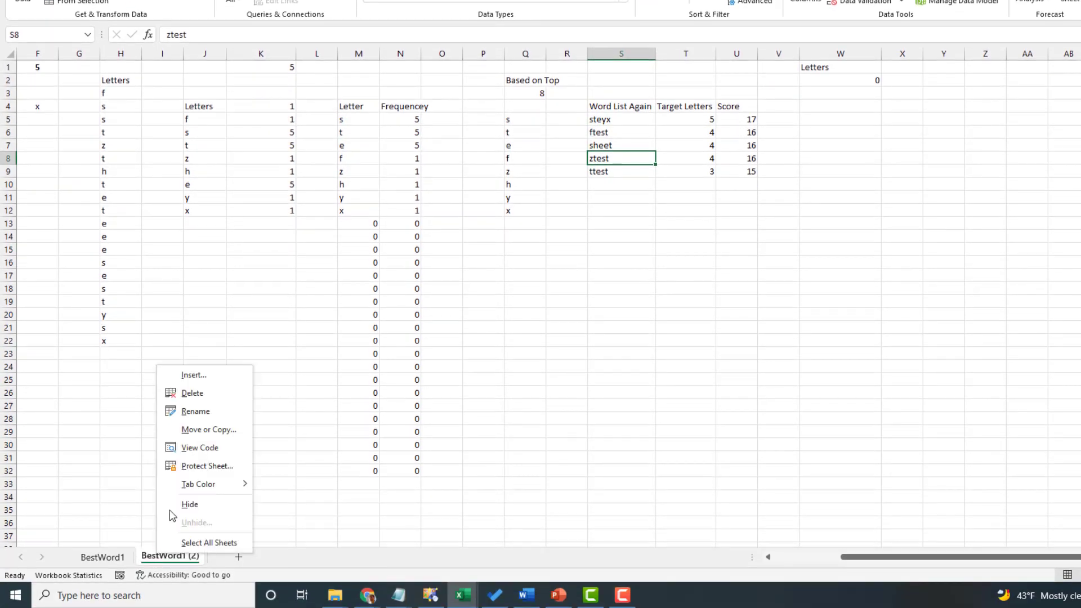
click(193, 393)
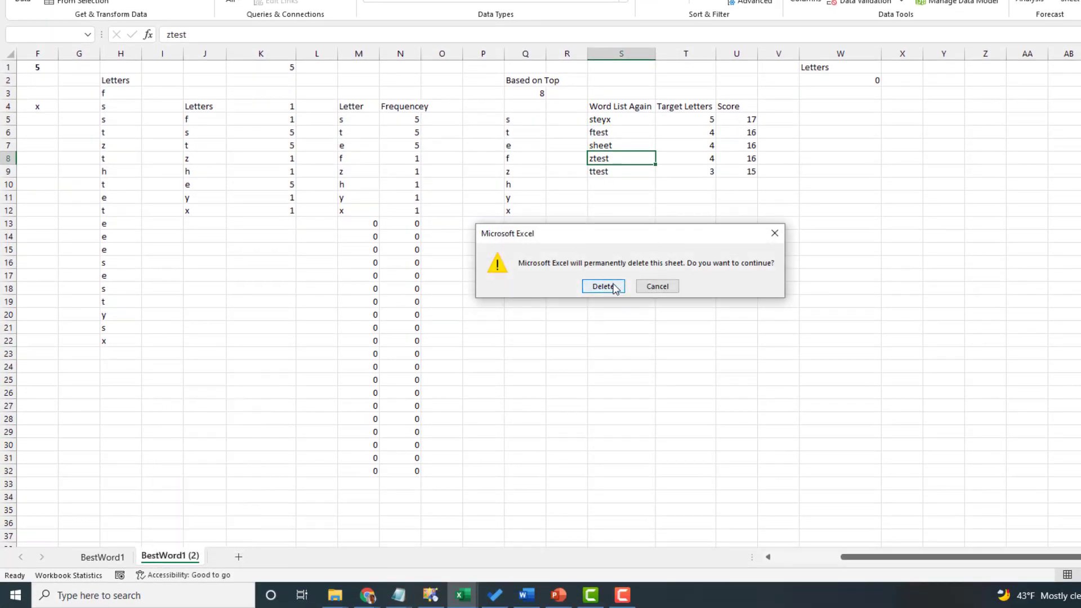
click(603, 287)
click(39, 180)
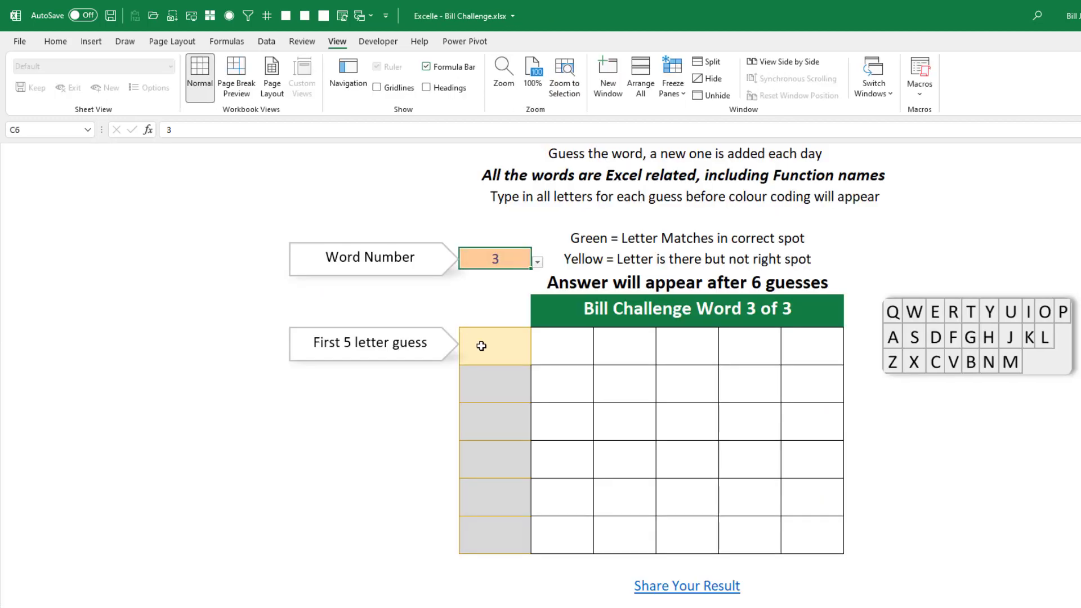
Enter 'paste' as word 3's first guess and snip the coloured result row
click(482, 346)
text(paste)
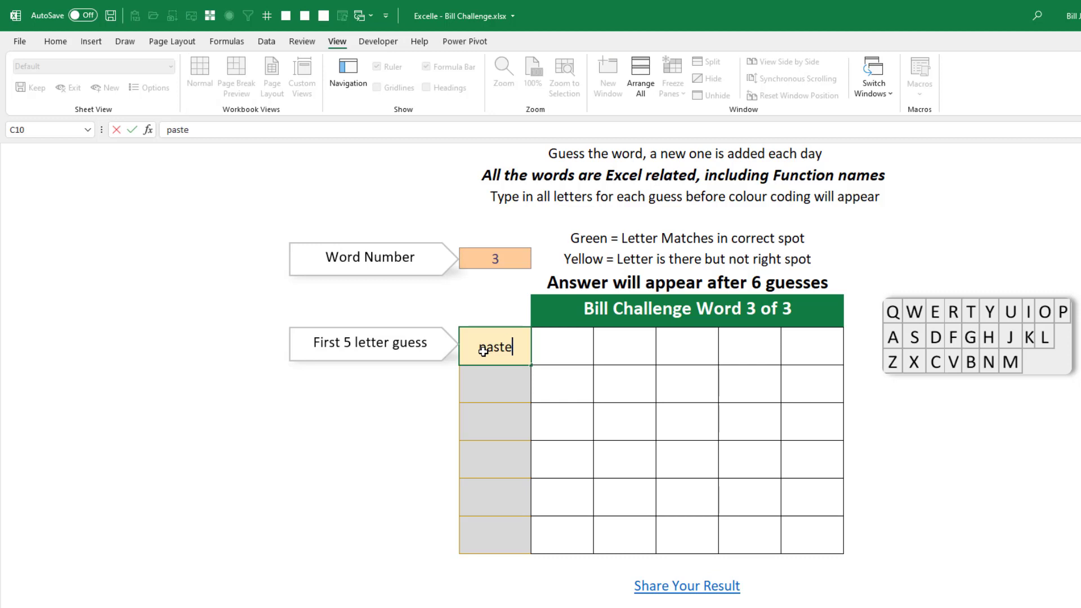
key(Return)
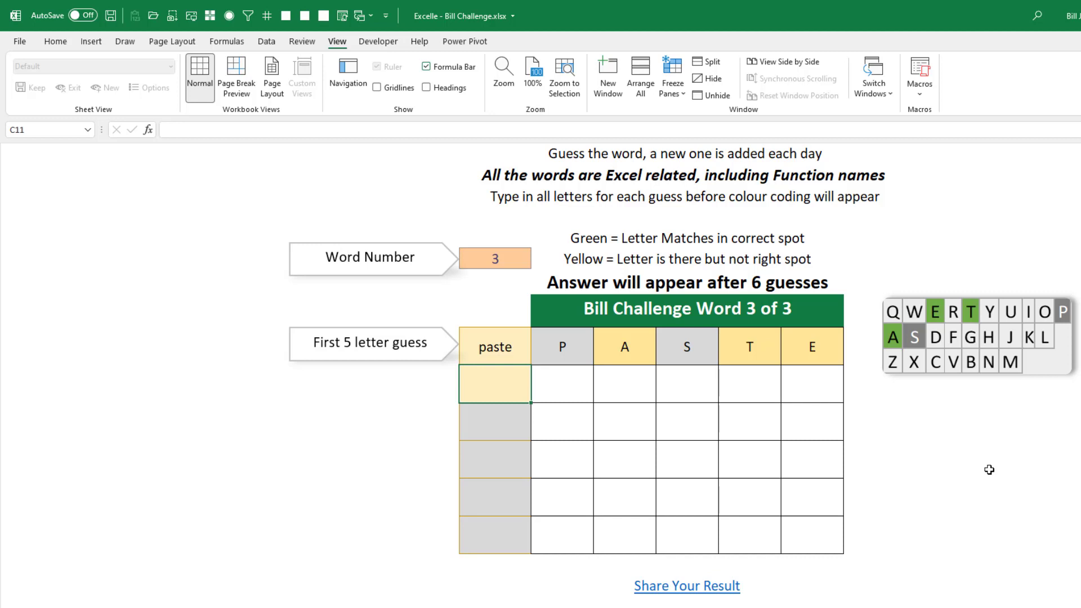
key(Print)
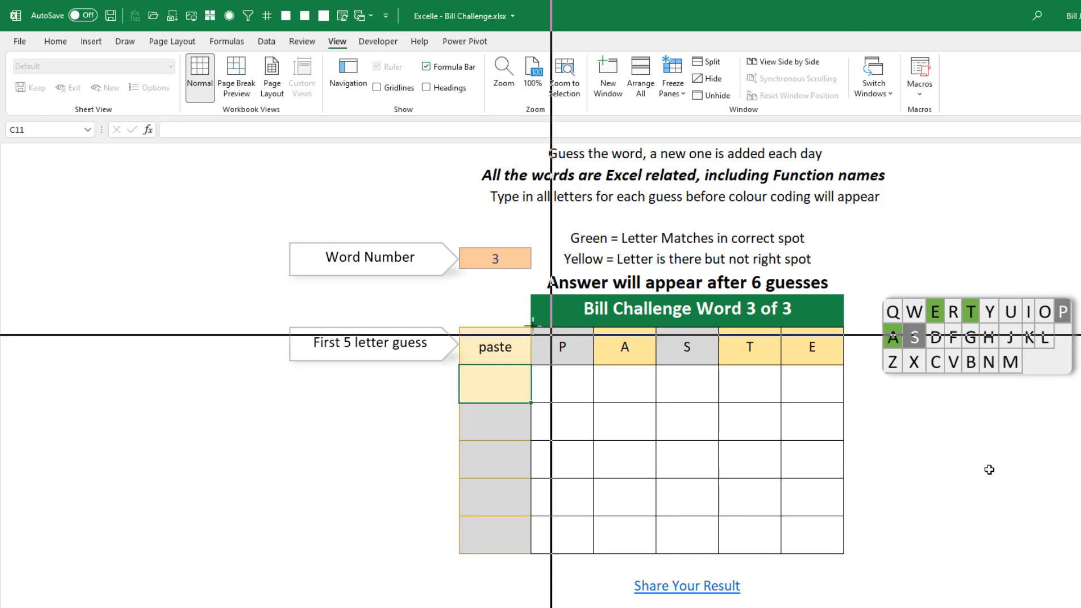
drag(451, 291, 850, 377)
Paste the result snip into ExcelleHelper and mark p and s as absent letters
key(alt+Tab)
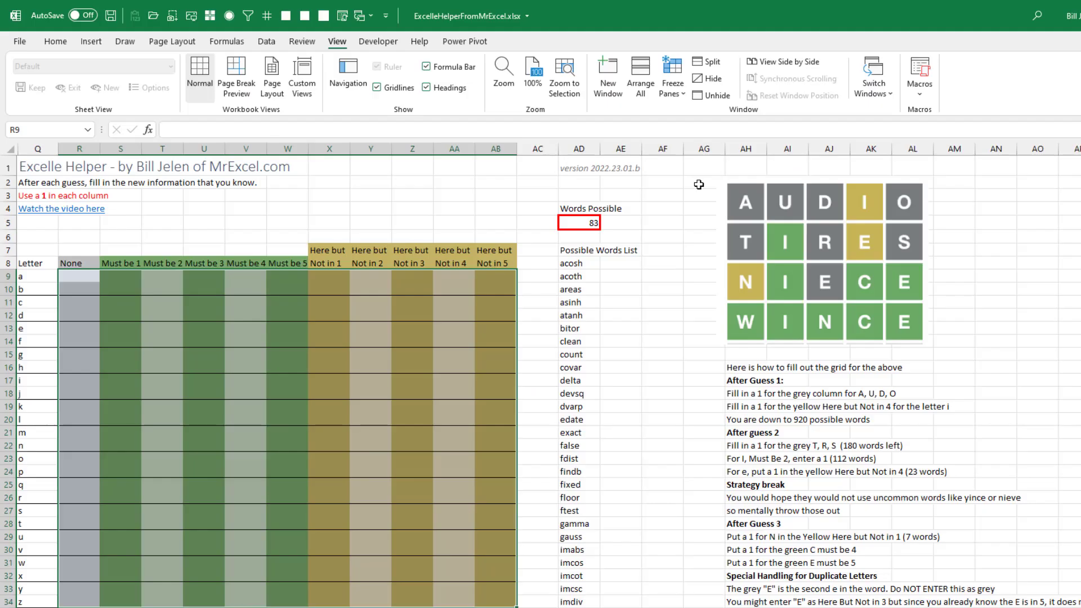
key(ctrl+v)
click(82, 277)
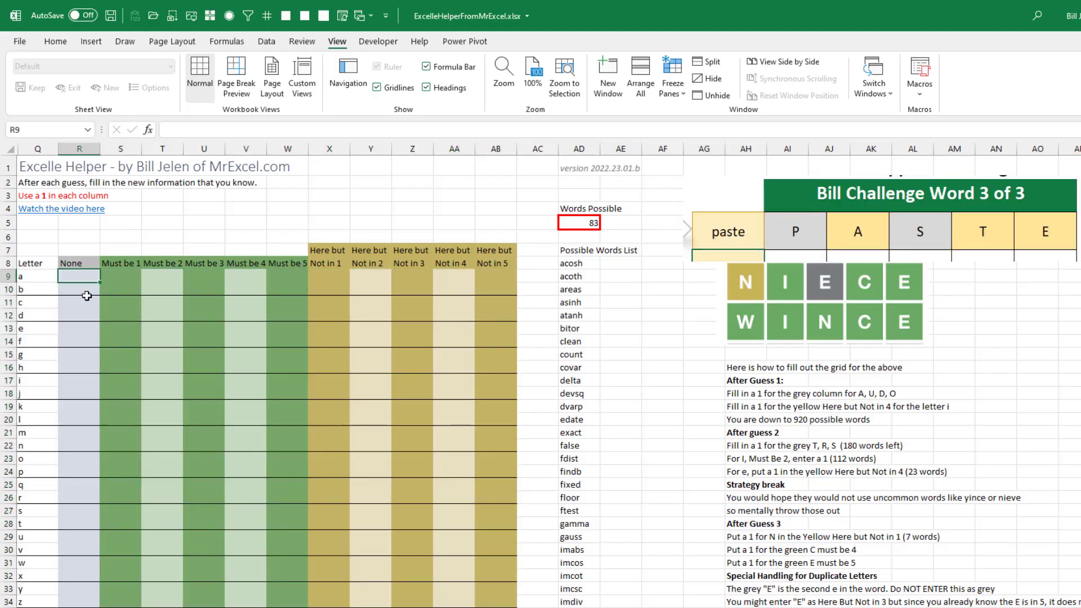
click(74, 471)
ctrl+click(80, 510)
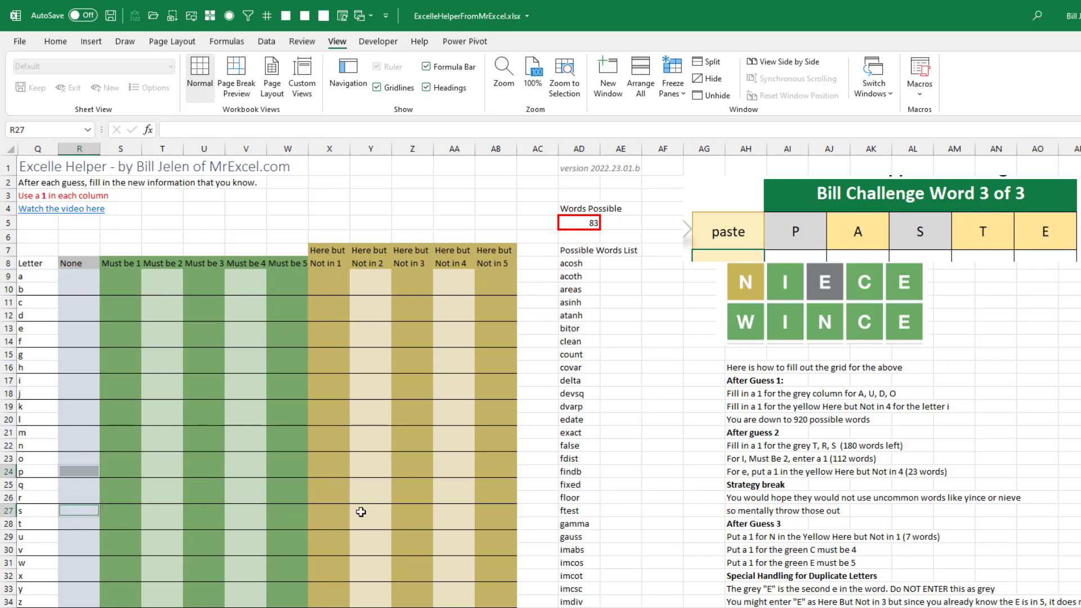
text(1)
key(ctrl+Return)
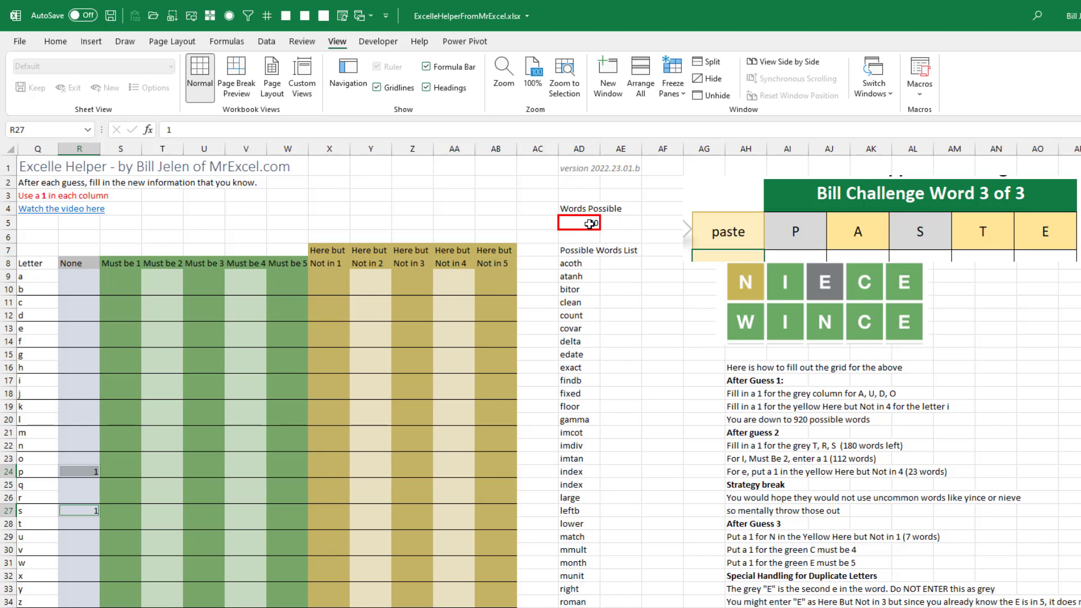
Mark a, t and e as present but not in positions 2, 4 and 5
click(377, 276)
text(1)
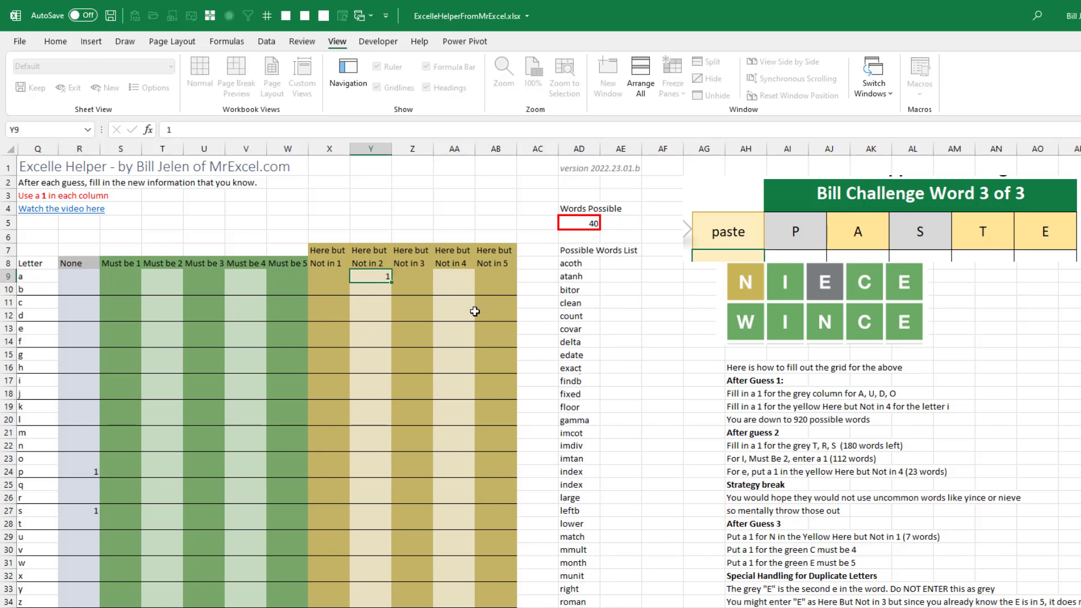
key(Tab)
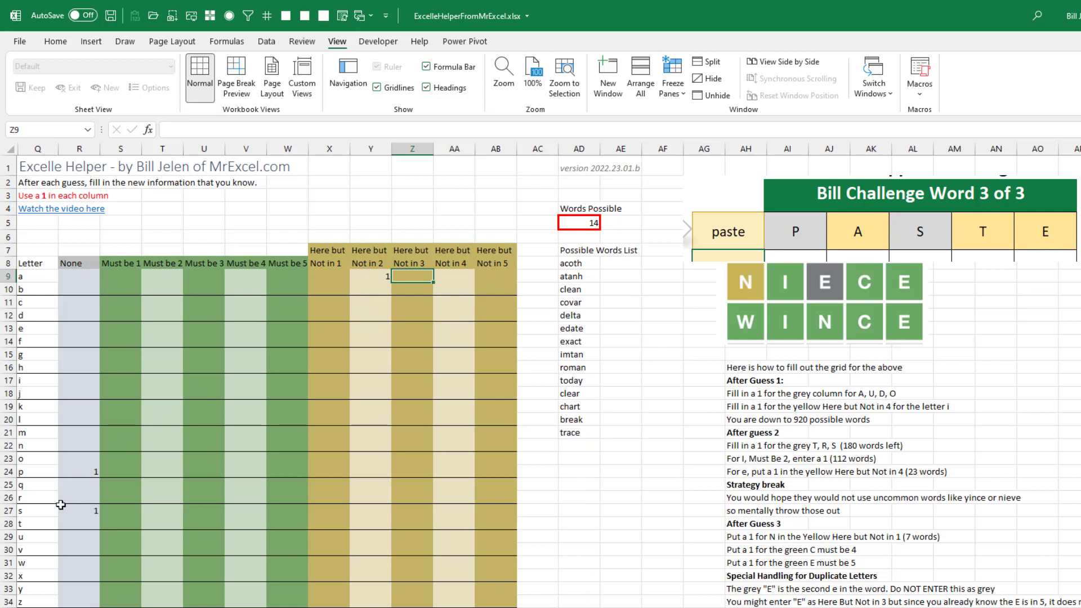
click(459, 524)
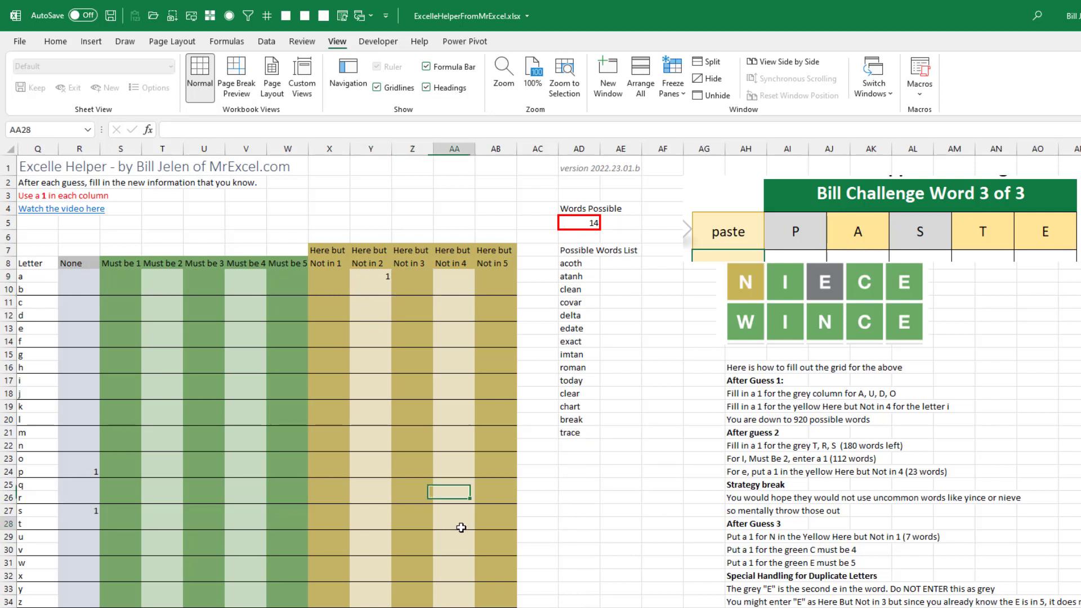
text(1)
key(Return)
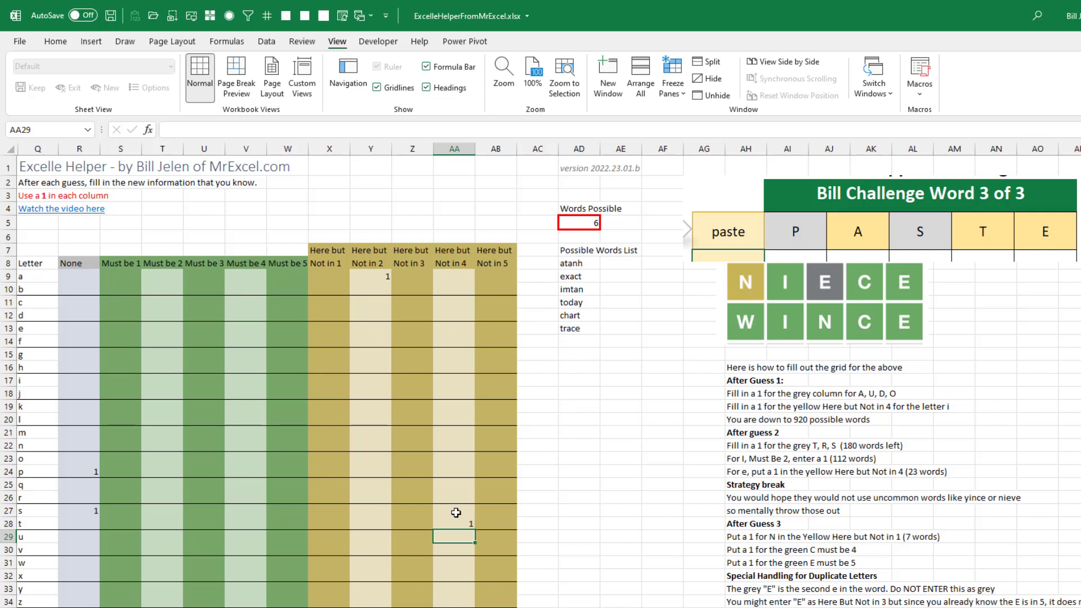
click(485, 328)
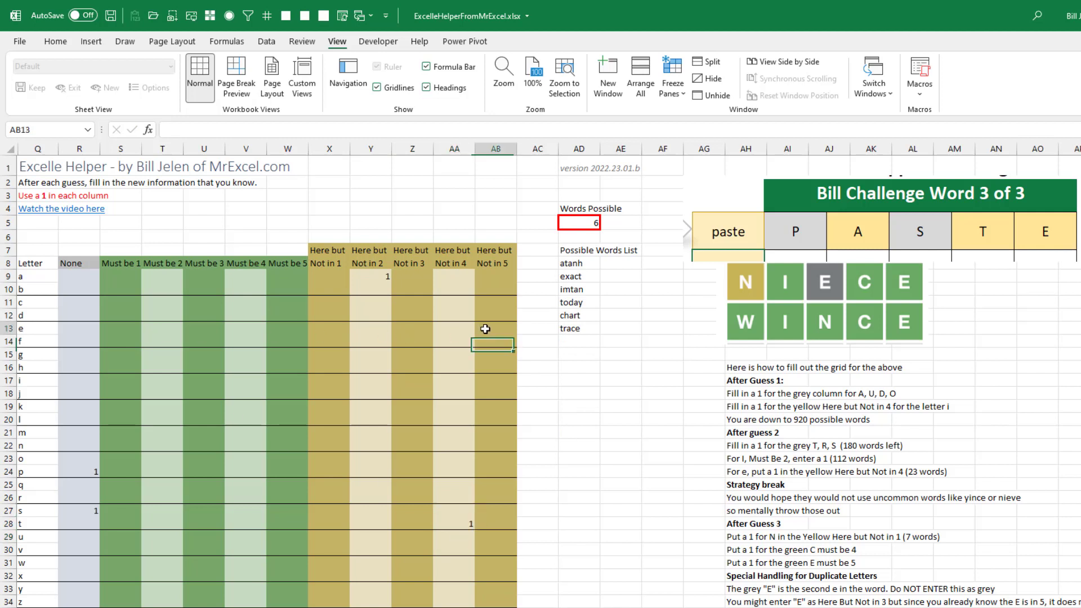
text(1)
key(Return)
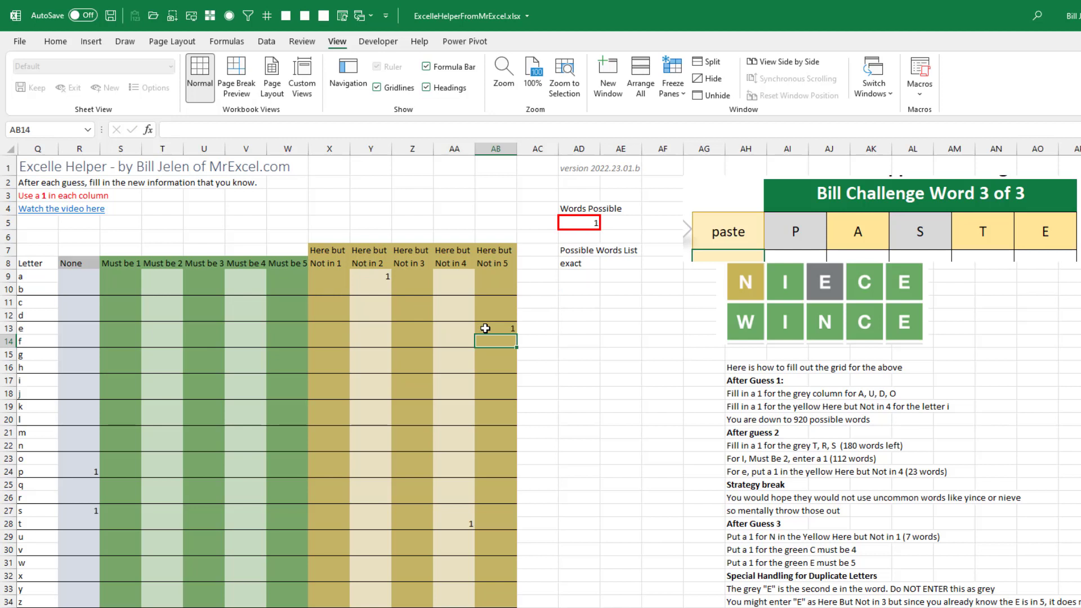
Submit 'exact' as the second word-3 guess in the challenge workbook
key(ctrl+Tab)
click(499, 384)
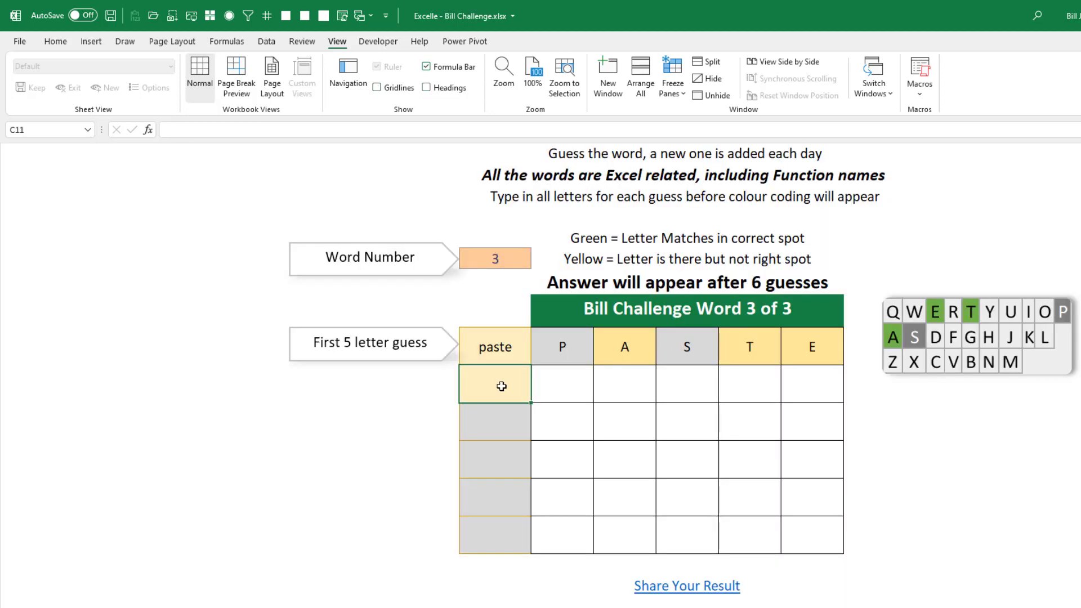
text(exact)
key(Return)
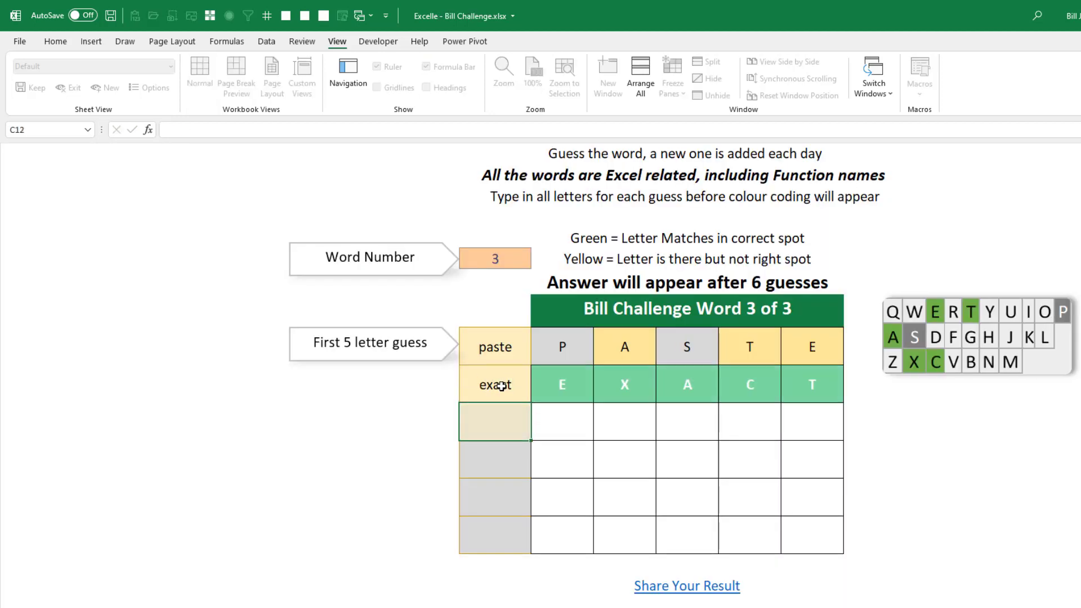